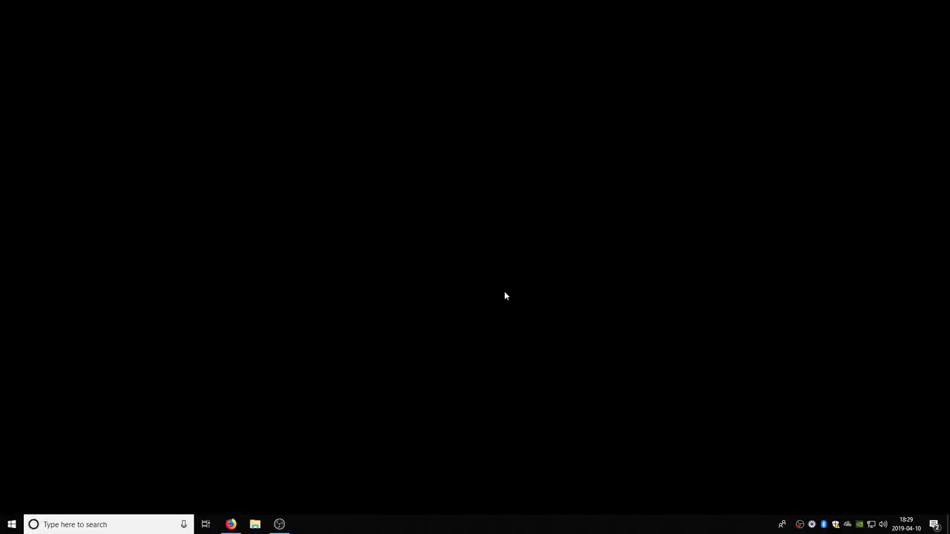
Open the Downloads folder in File Explorer and move its window toward the middle of the desktop.
{"action": "left_click", "coordinate": [254, 524]}
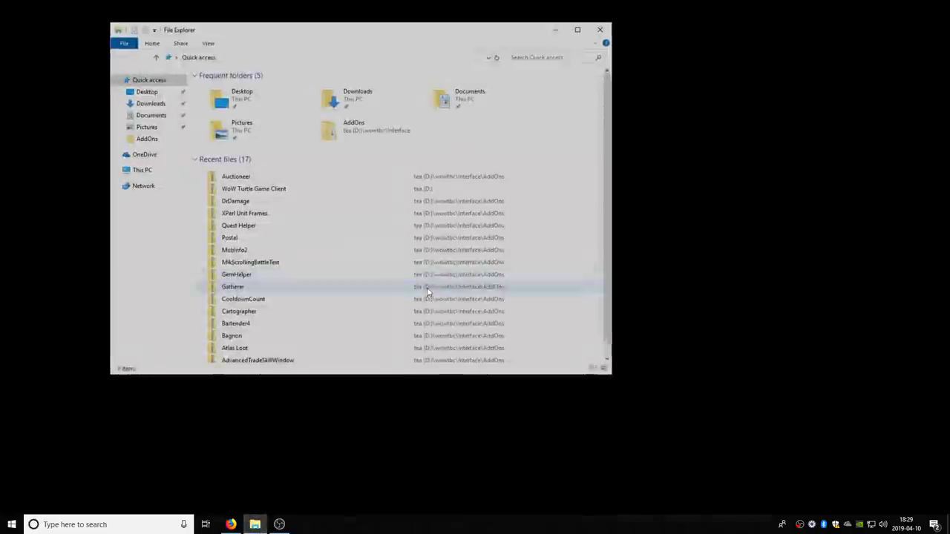
{"action": "left_click_drag", "start_coordinate": [373, 51], "coordinate": [502, 88]}
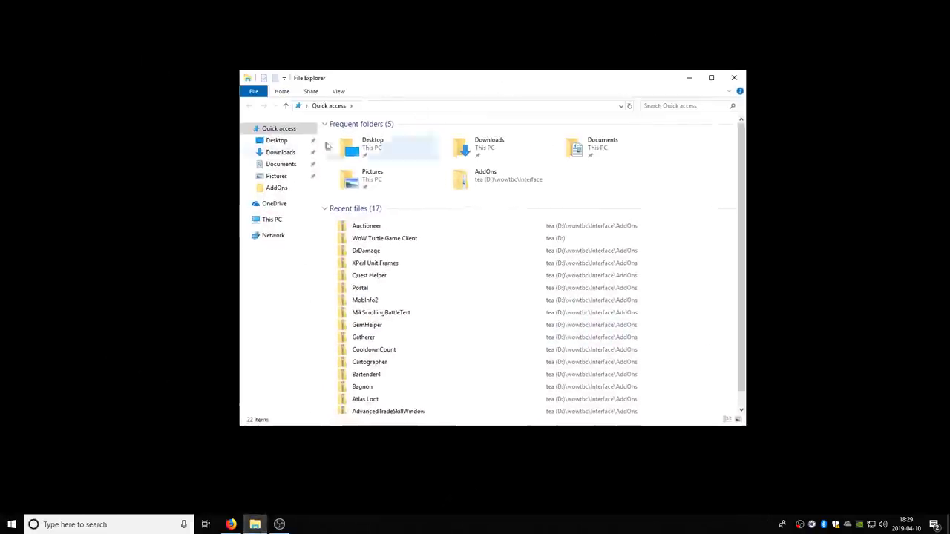
{"action": "left_click", "coordinate": [277, 152]}
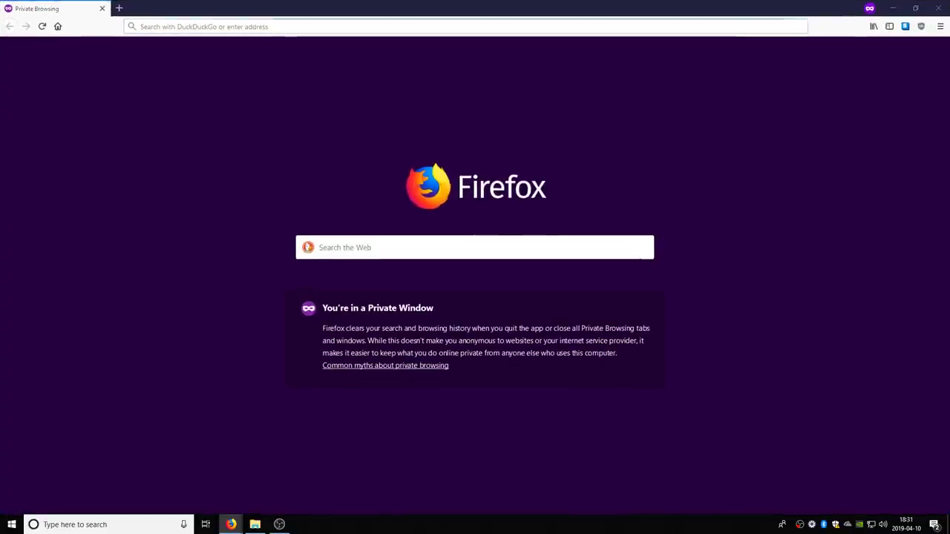
Search the web for "rustup" in a private Firefox window.
{"action": "left_click", "coordinate": [340, 22]}
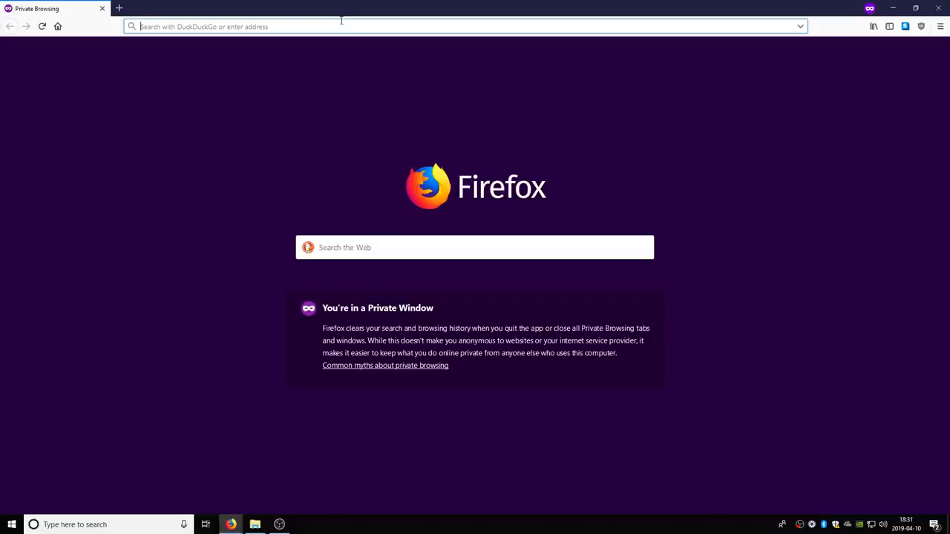
{"action": "type", "text": "rustrup"}
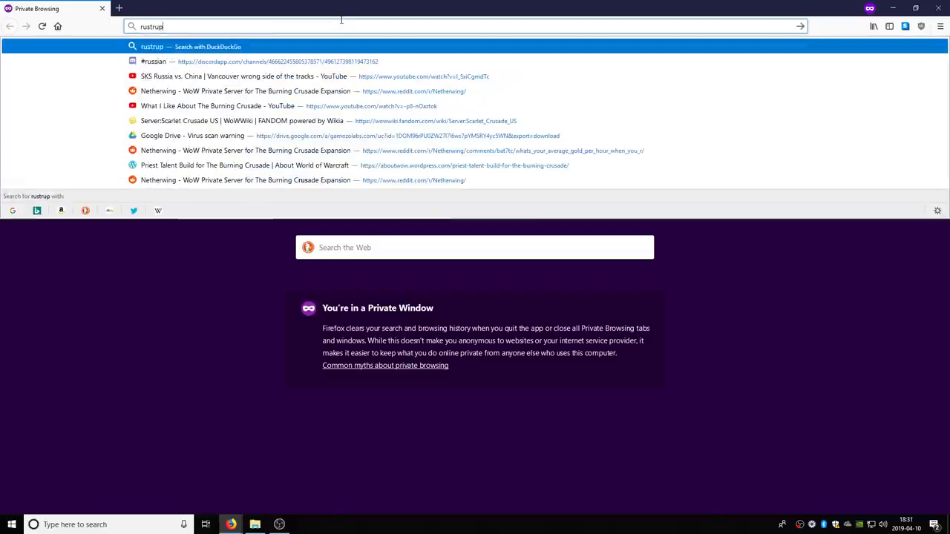
{"action": "key", "text": "BackSpace"}
{"action": "key", "text": "BackSpace"}
{"action": "key", "text": "BackSpace"}
{"action": "type", "text": "up"}
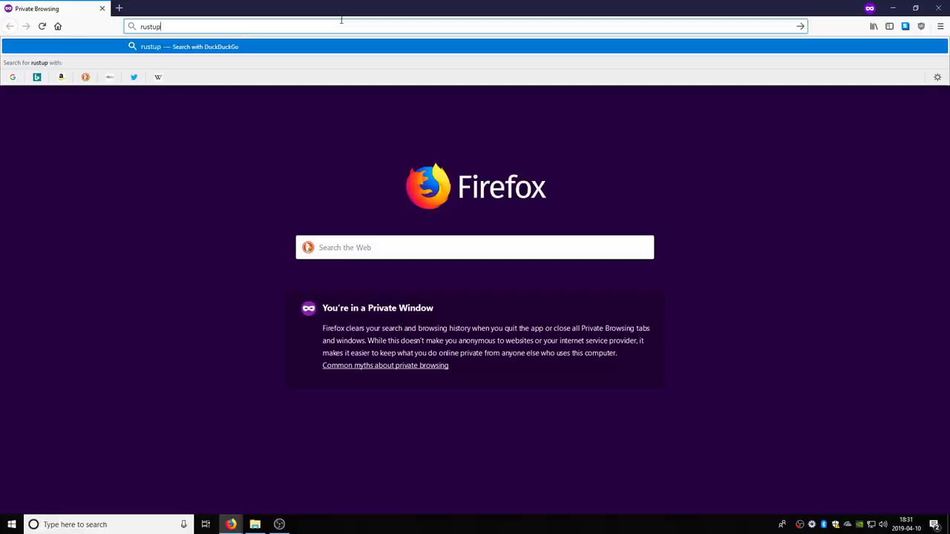
{"action": "key", "text": "Return"}
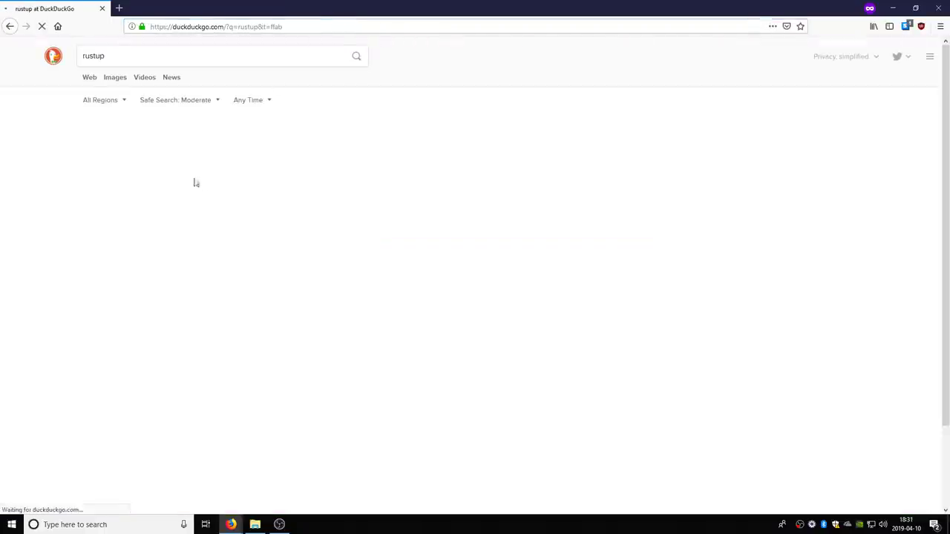
Open the rustup.rs site from the search results and save the rustup-init.exe installer.
{"action": "left_click", "coordinate": [155, 125]}
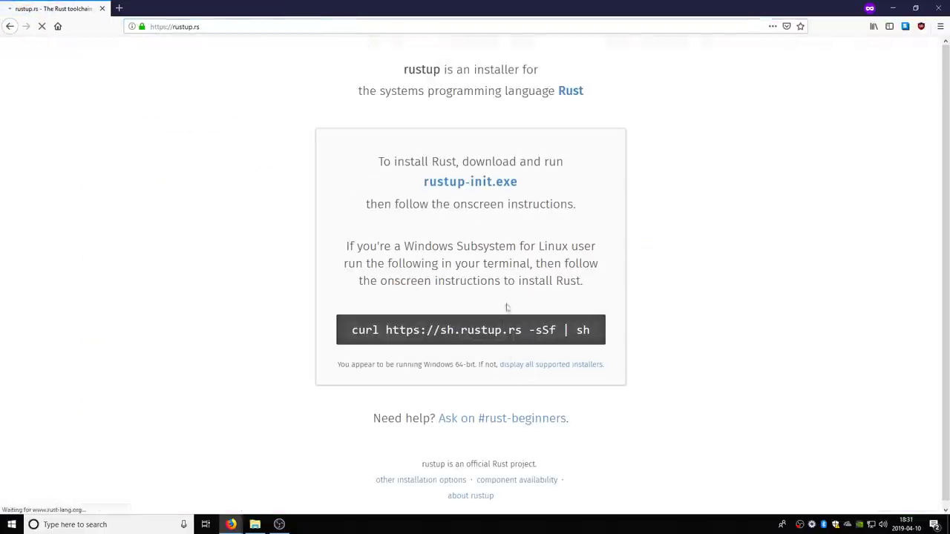
{"action": "left_click", "coordinate": [458, 187]}
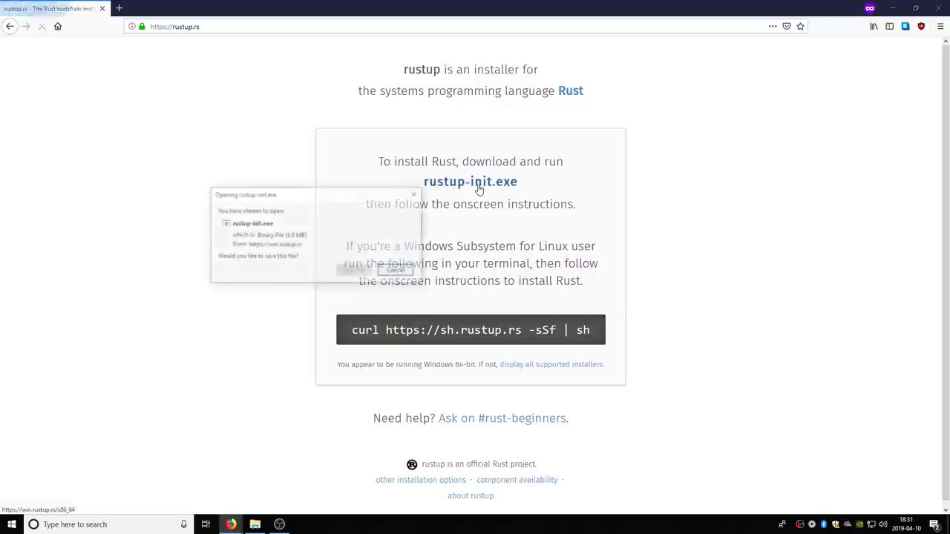
{"action": "left_click", "coordinate": [352, 273]}
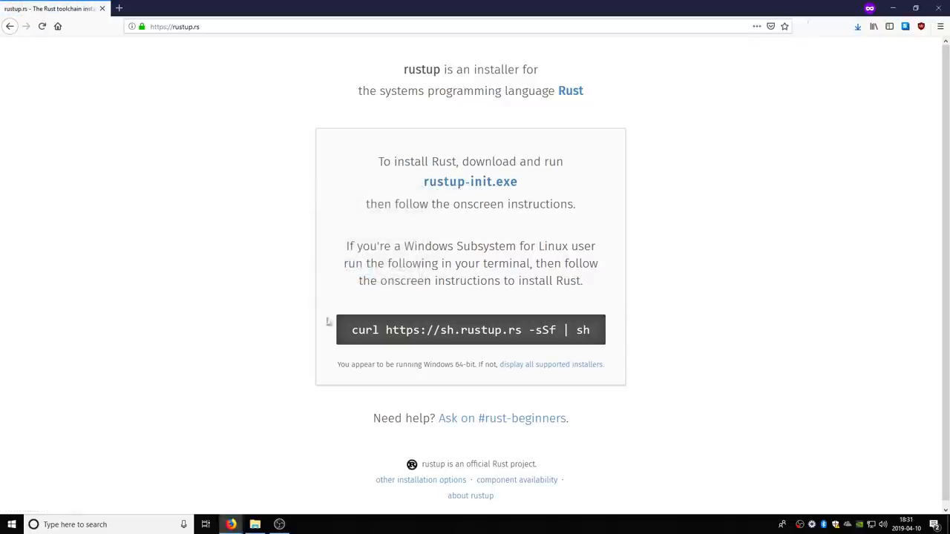
{"action": "left_click", "coordinate": [231, 525]}
{"action": "key", "text": "super"}
{"action": "type", "text": "visual"}
{"action": "key", "text": "Escape"}
Search the web for "visual studio community" in a new browser tab.
{"action": "left_click", "coordinate": [119, 8]}
{"action": "type", "text": "viu"}
{"action": "key", "text": "BackSpace"}
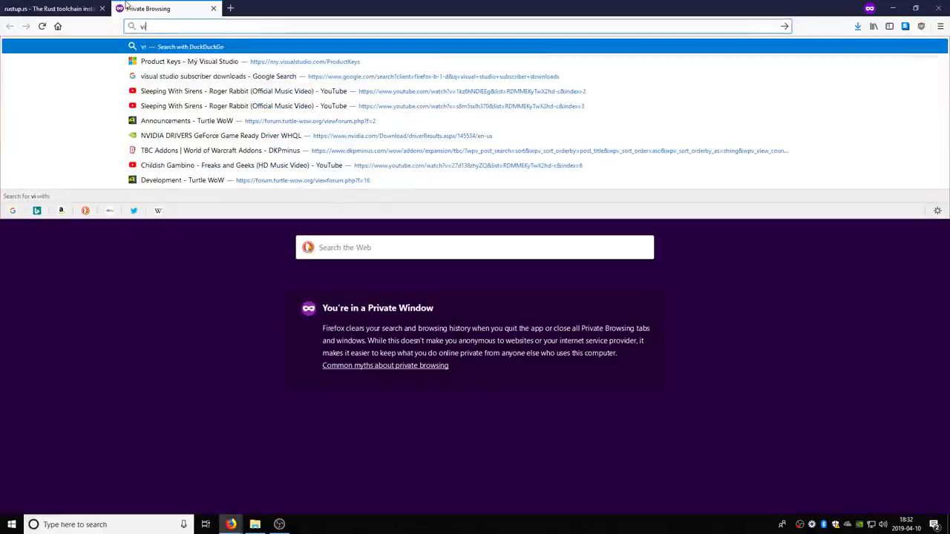
{"action": "type", "text": "sual studio community"}
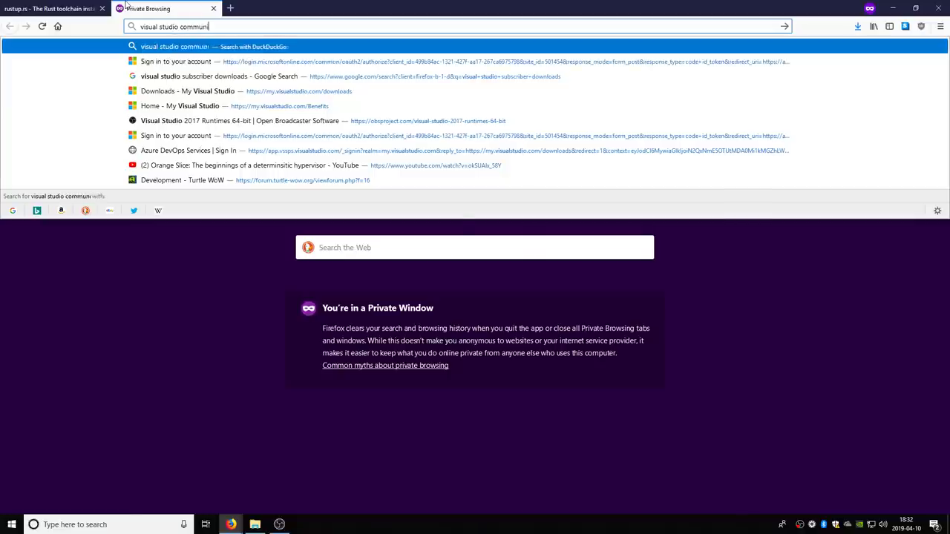
{"action": "key", "text": "Return"}
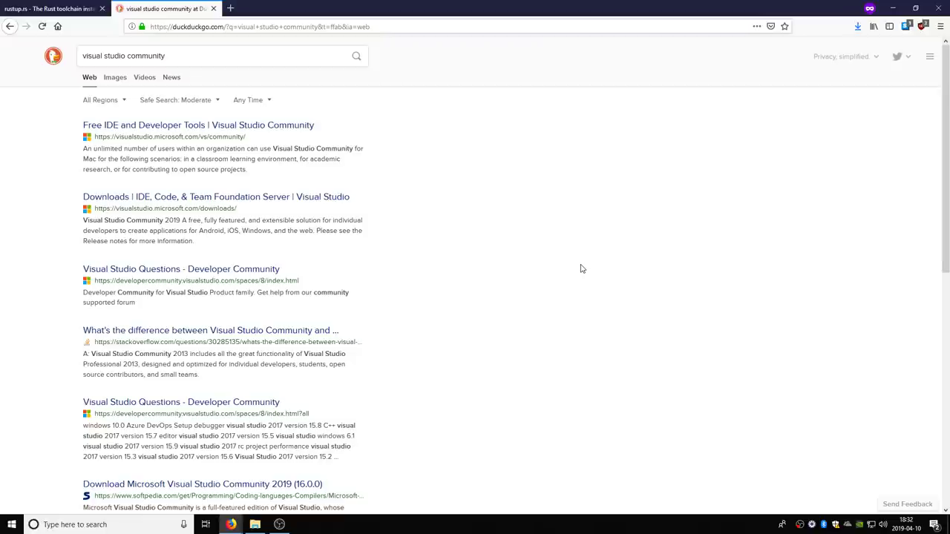
Download the Visual Studio 2019 Community installer from the Visual Studio downloads page and run vs_community.exe.
{"action": "left_click", "coordinate": [309, 197]}
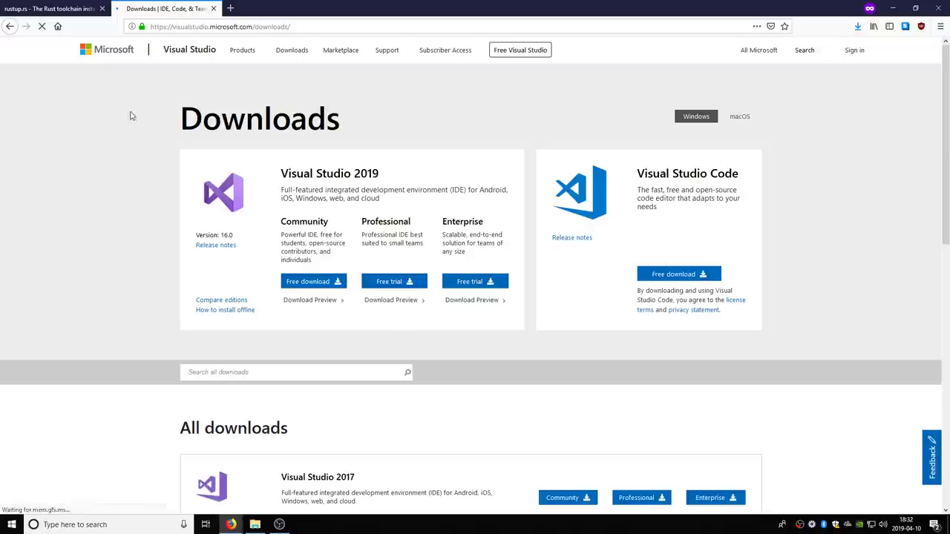
{"action": "left_click", "coordinate": [309, 282]}
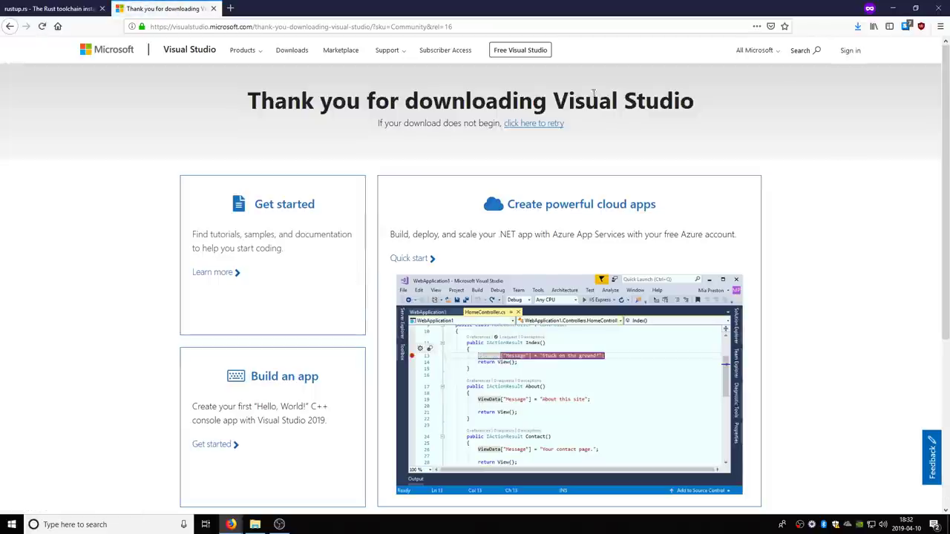
{"action": "left_click", "coordinate": [858, 26]}
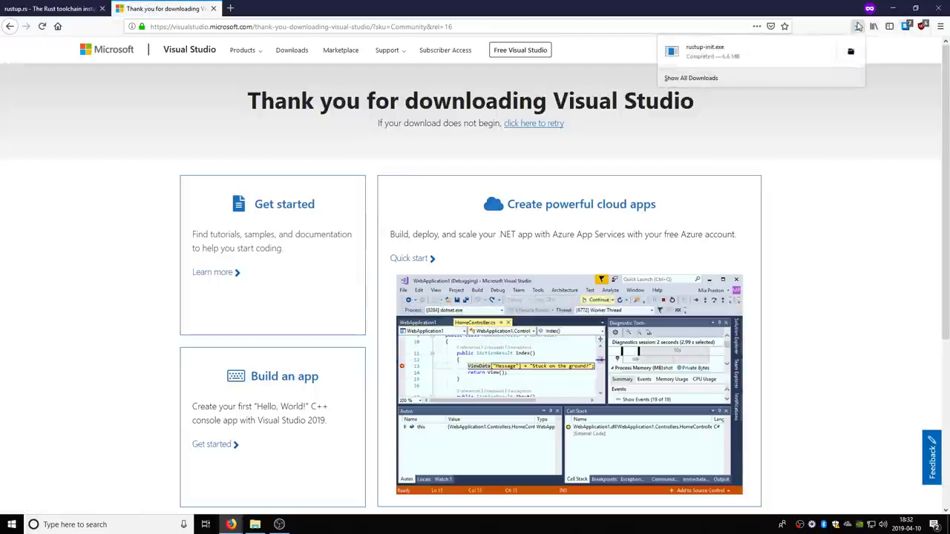
{"action": "left_click", "coordinate": [807, 130]}
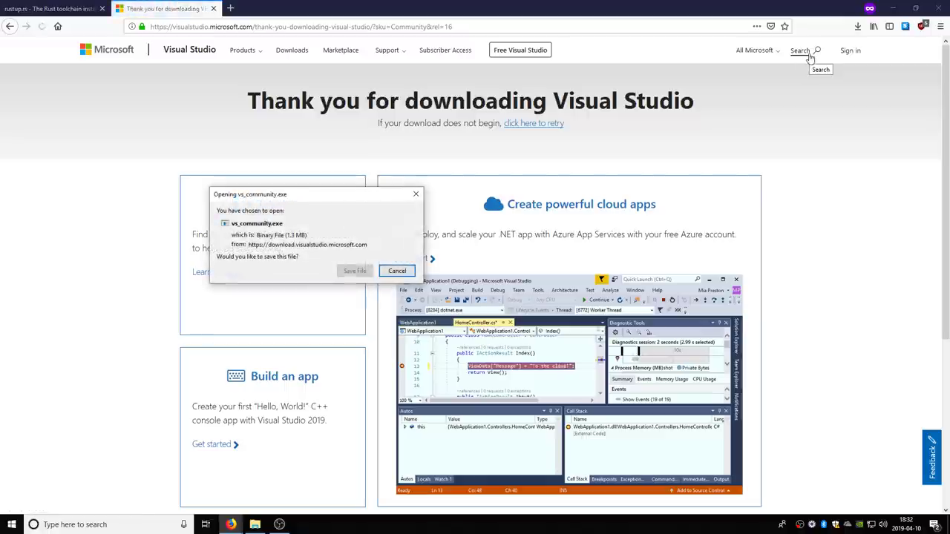
{"action": "left_click", "coordinate": [355, 271]}
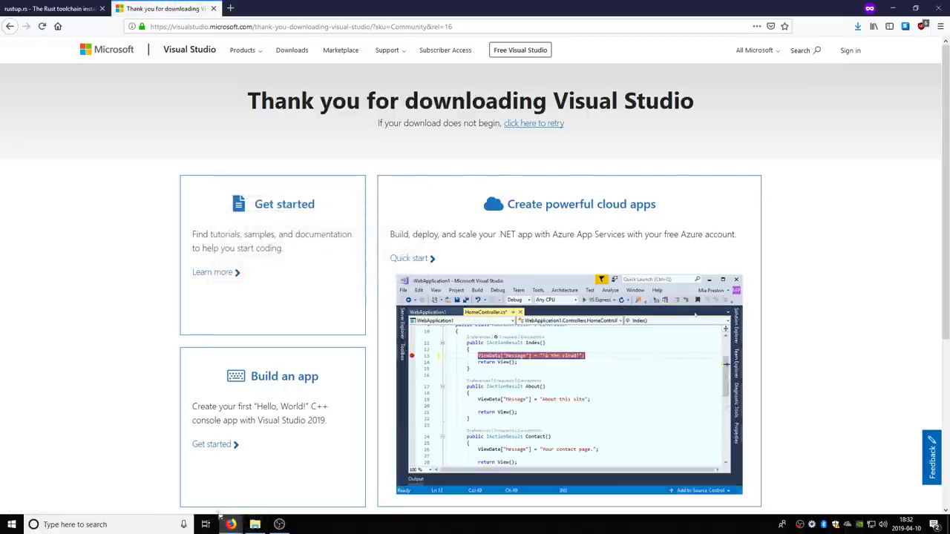
{"action": "left_click", "coordinate": [858, 26]}
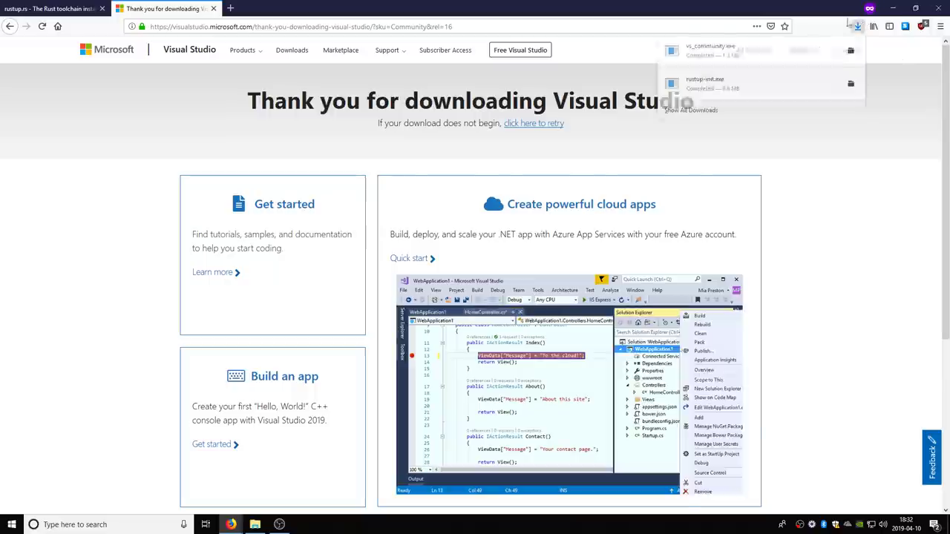
{"action": "left_click", "coordinate": [775, 58]}
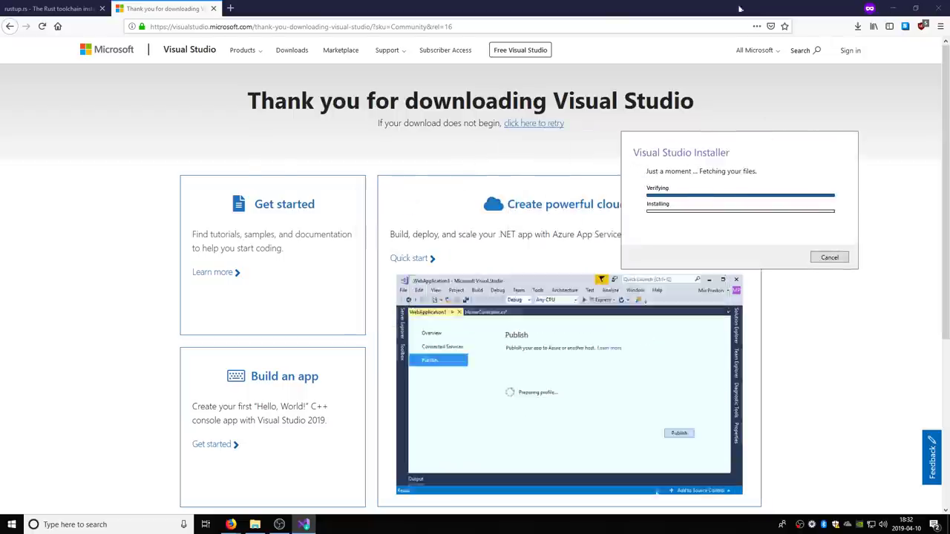
Restore the browser to a smaller window beside the Visual Studio Installer dialog, with a new blank tab open.
{"action": "key", "text": "super+Down"}
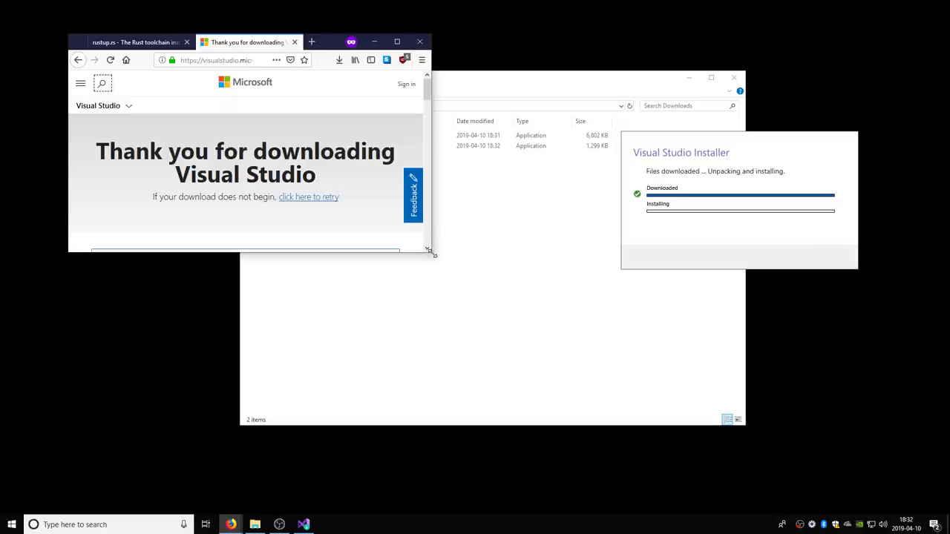
{"action": "left_click_drag", "start_coordinate": [430, 251], "coordinate": [598, 479]}
{"action": "key", "text": "ctrl+t"}
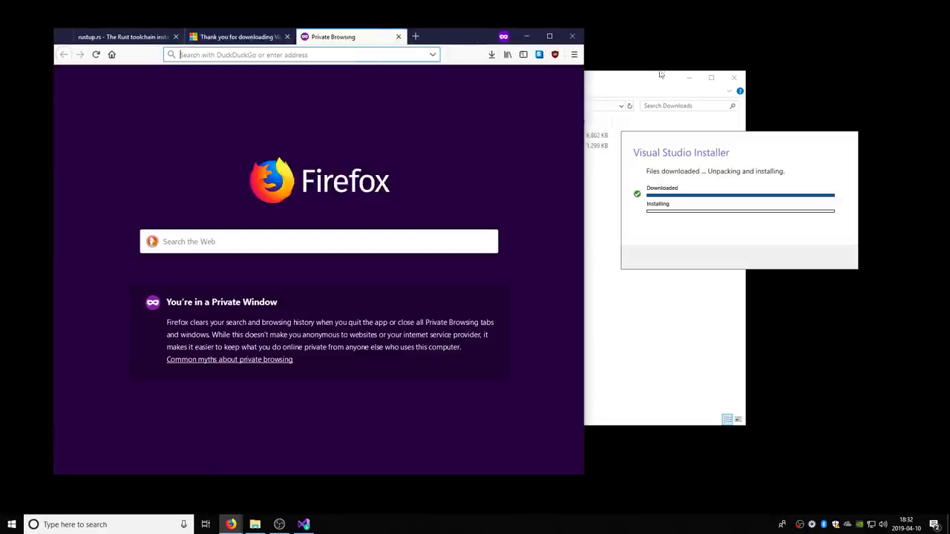
{"action": "left_click_drag", "start_coordinate": [456, 32], "coordinate": [433, 23]}
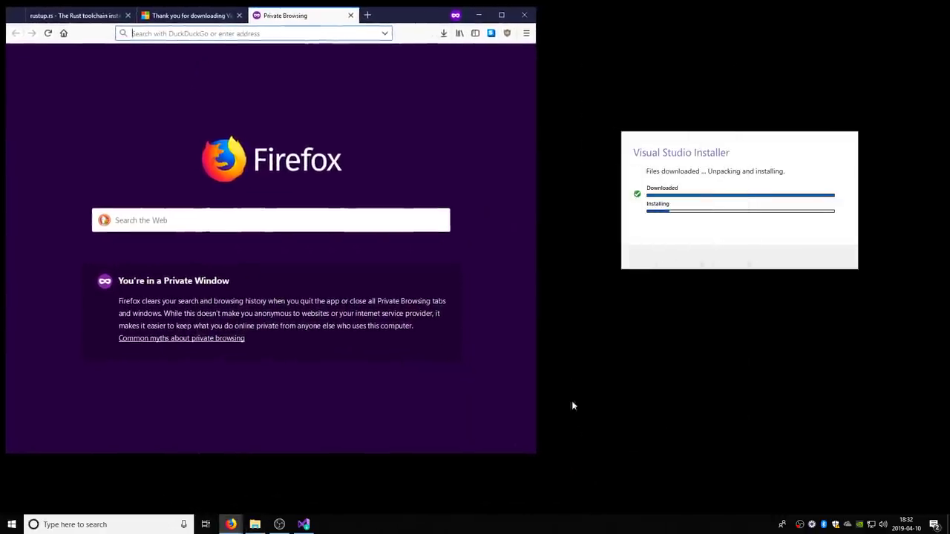
{"action": "left_click_drag", "start_coordinate": [531, 453], "coordinate": [601, 484]}
{"action": "left_click_drag", "start_coordinate": [732, 141], "coordinate": [785, 144]}
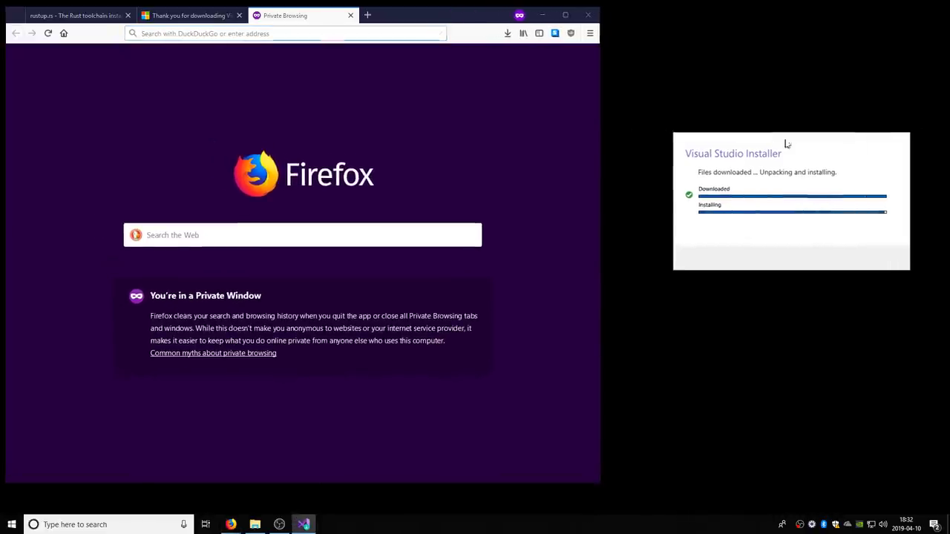
Go to github.com/gamozolabs and open the orange_slice repository.
{"action": "left_click", "coordinate": [311, 33]}
{"action": "type", "text": "github.com?"}
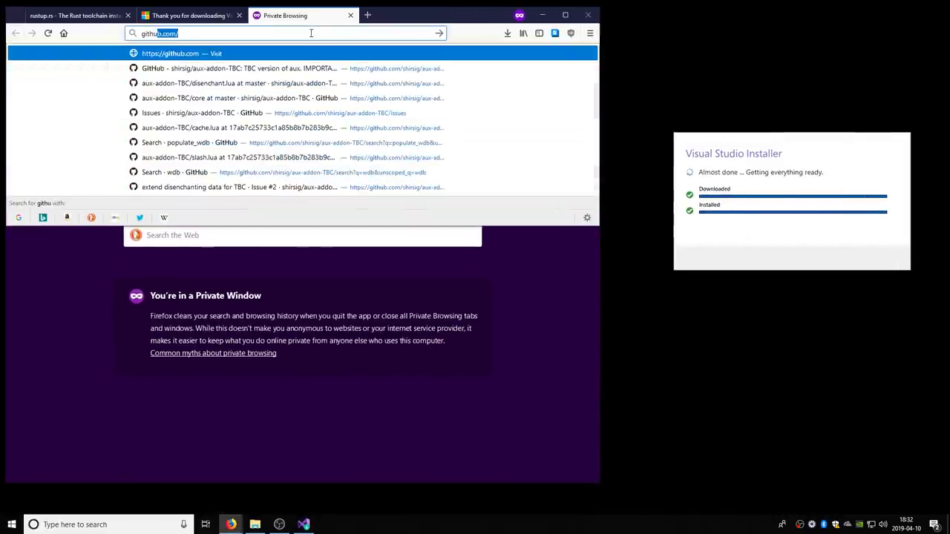
{"action": "type", "text": "gamozolabs"}
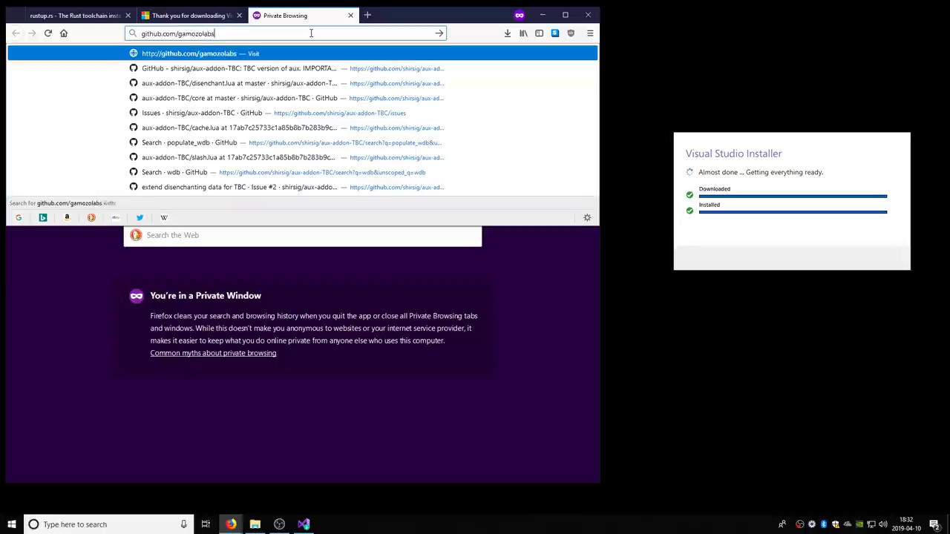
{"action": "key", "text": "Return"}
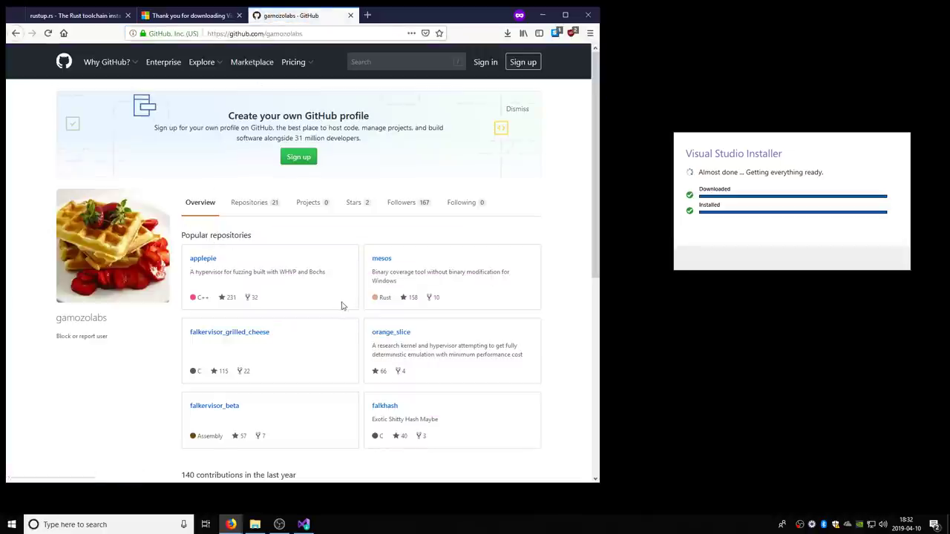
{"action": "scroll", "coordinate": [340, 300], "scroll_direction": "down", "scroll_amount": 3}
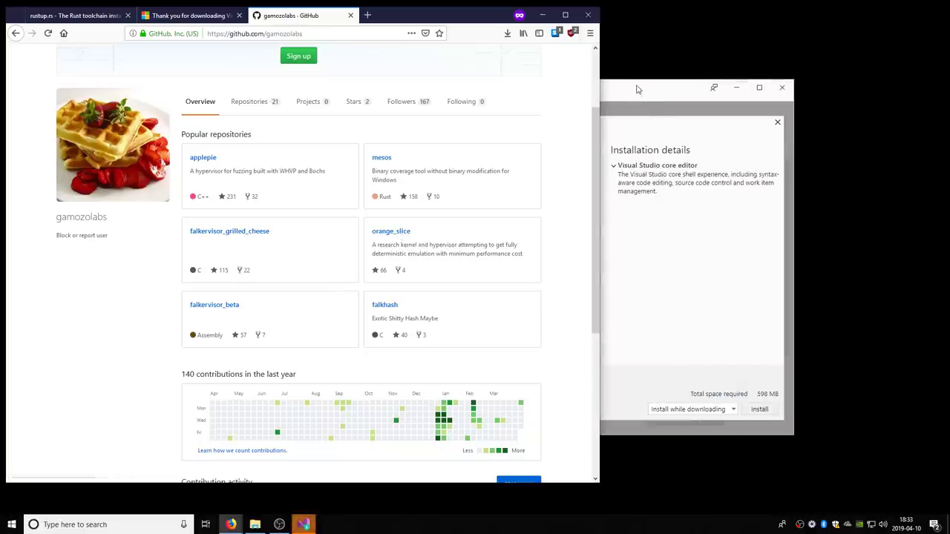
{"action": "left_click", "coordinate": [137, 337]}
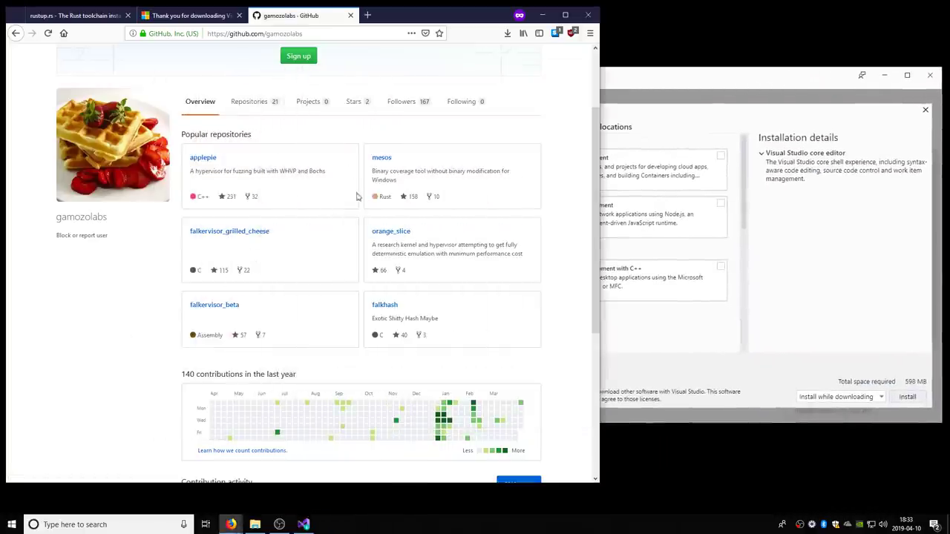
{"action": "left_click", "coordinate": [390, 230]}
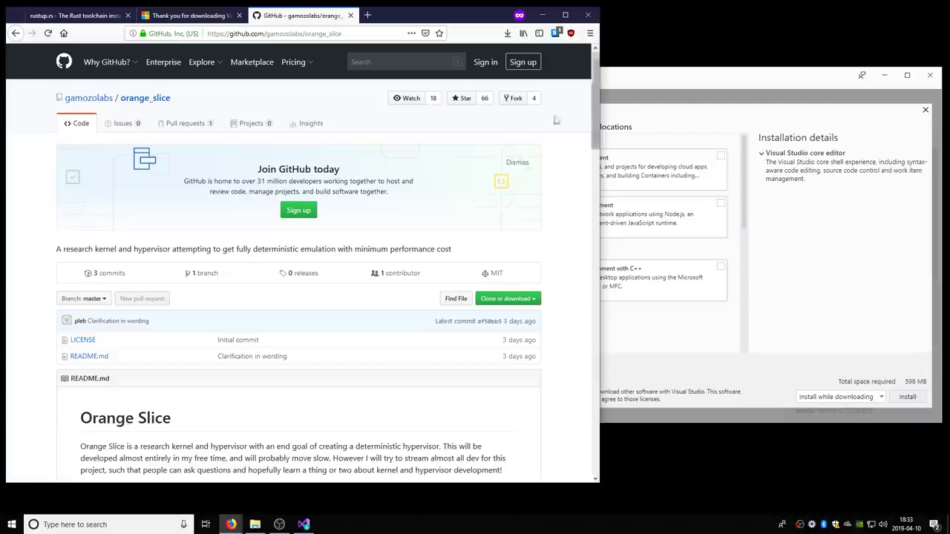
{"action": "scroll", "coordinate": [450, 214], "scroll_direction": "down", "scroll_amount": 1}
Start installing Visual Studio Community 2019 with the Desktop development with C++ workload, and return to the browser.
{"action": "left_click", "coordinate": [634, 111]}
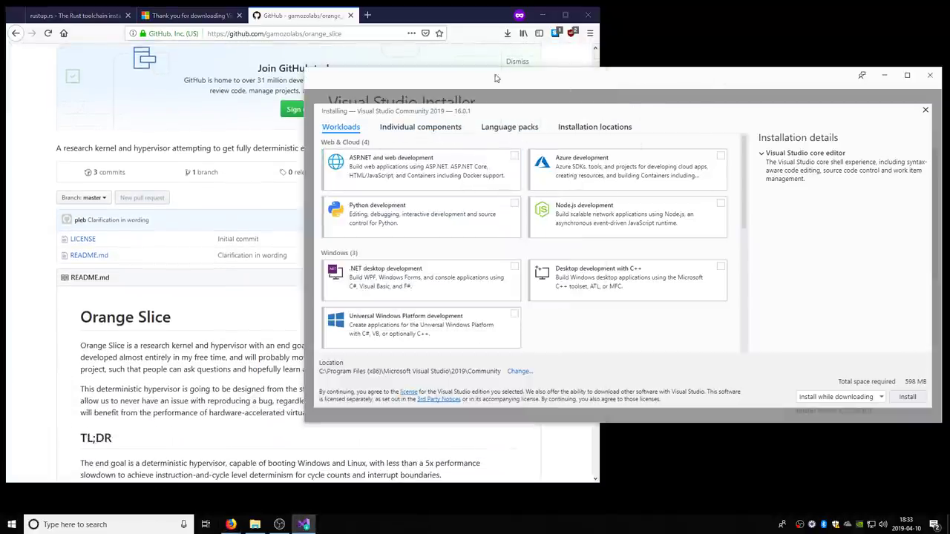
{"action": "left_click_drag", "start_coordinate": [531, 80], "coordinate": [515, 73]}
{"action": "left_click", "coordinate": [421, 119]}
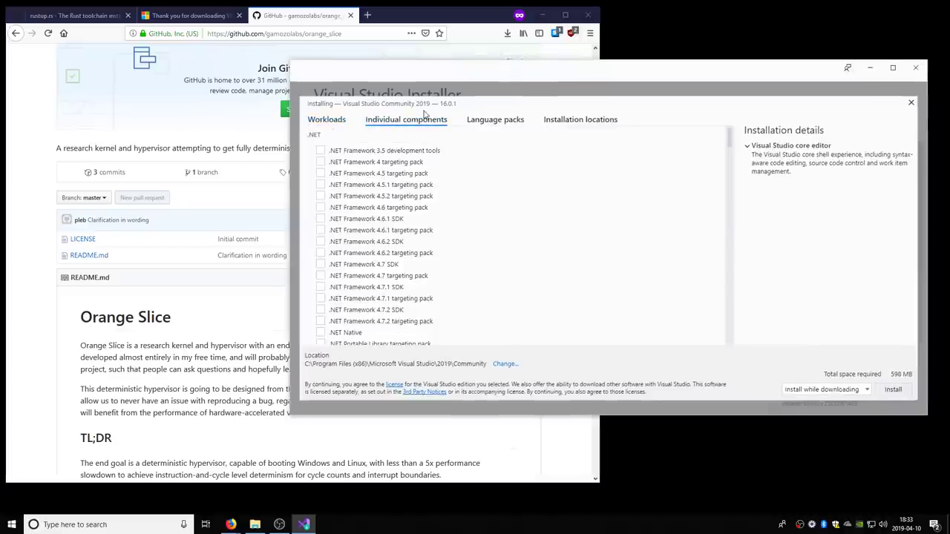
{"action": "left_click", "coordinate": [330, 120]}
{"action": "scroll", "coordinate": [665, 230], "scroll_direction": "down", "scroll_amount": 5}
{"action": "scroll", "coordinate": [660, 234], "scroll_direction": "up", "scroll_amount": 5}
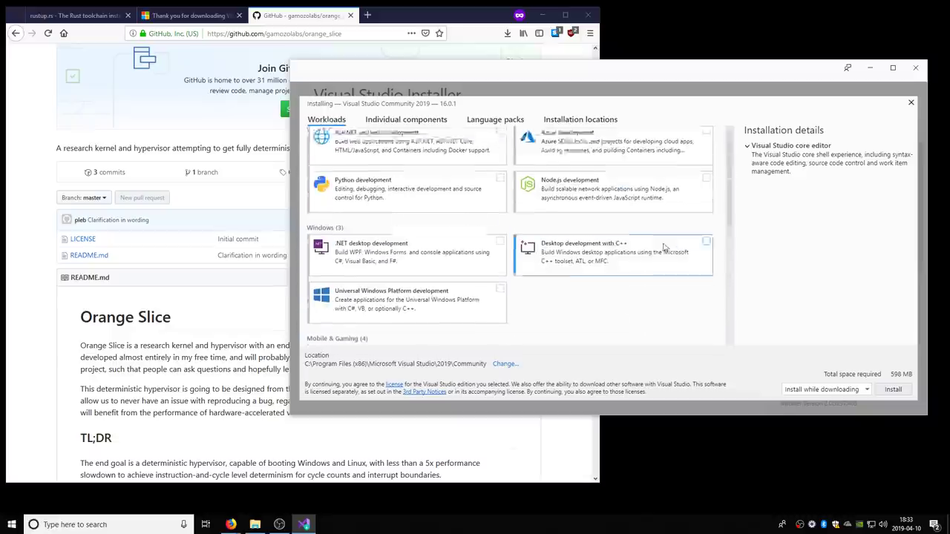
{"action": "left_click", "coordinate": [661, 276]}
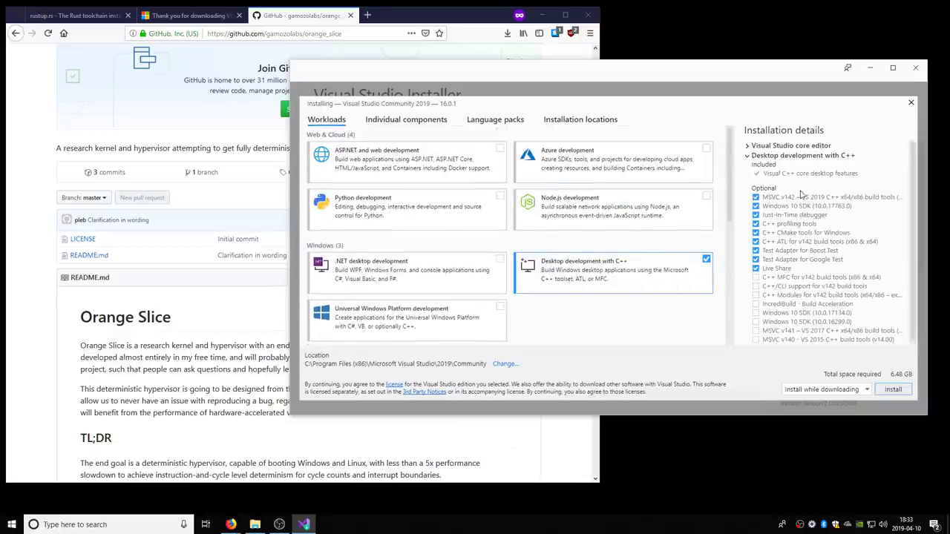
{"action": "left_click", "coordinate": [893, 390]}
{"action": "left_click", "coordinate": [189, 167]}
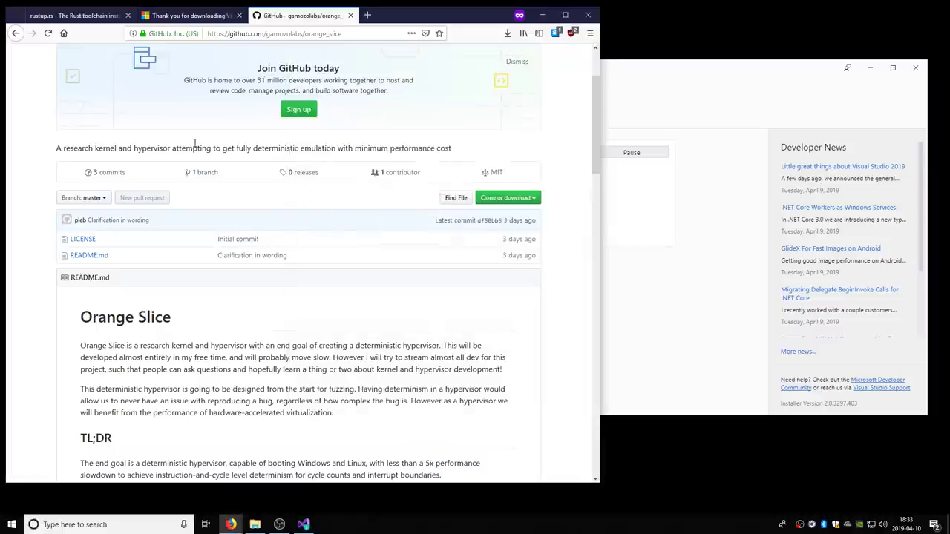
Dismiss the Join GitHub banner and open the README's Orange Slice Squishable link in a new browser tab.
{"action": "scroll", "coordinate": [519, 116], "scroll_direction": "up", "scroll_amount": 1}
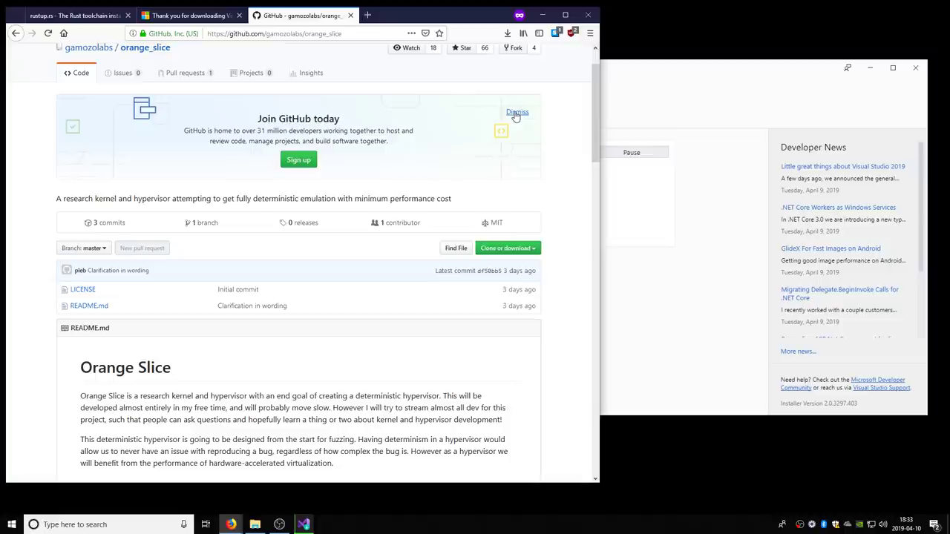
{"action": "left_click", "coordinate": [516, 113]}
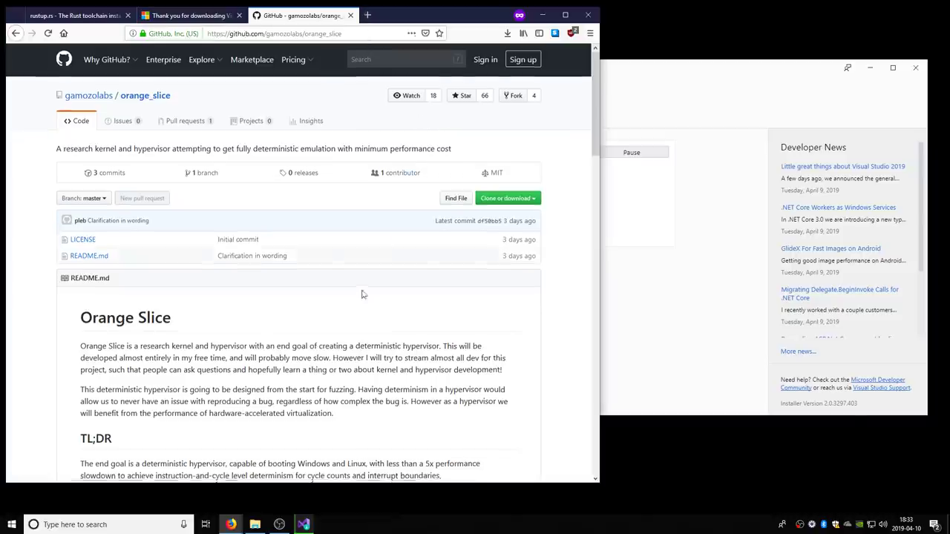
{"action": "scroll", "coordinate": [361, 293], "scroll_direction": "down", "scroll_amount": 5}
{"action": "middle_click", "coordinate": [145, 238]}
{"action": "left_click", "coordinate": [413, 15]}
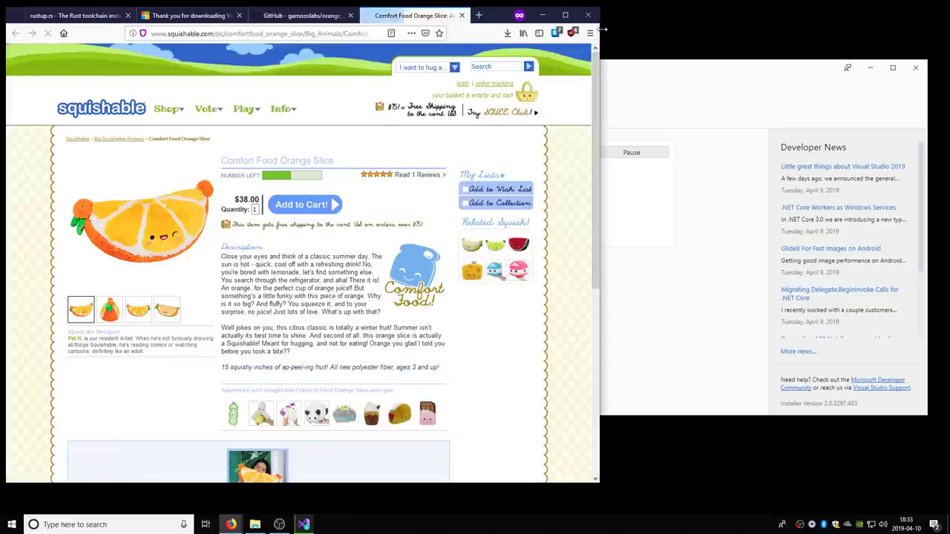
{"action": "left_click", "coordinate": [566, 14]}
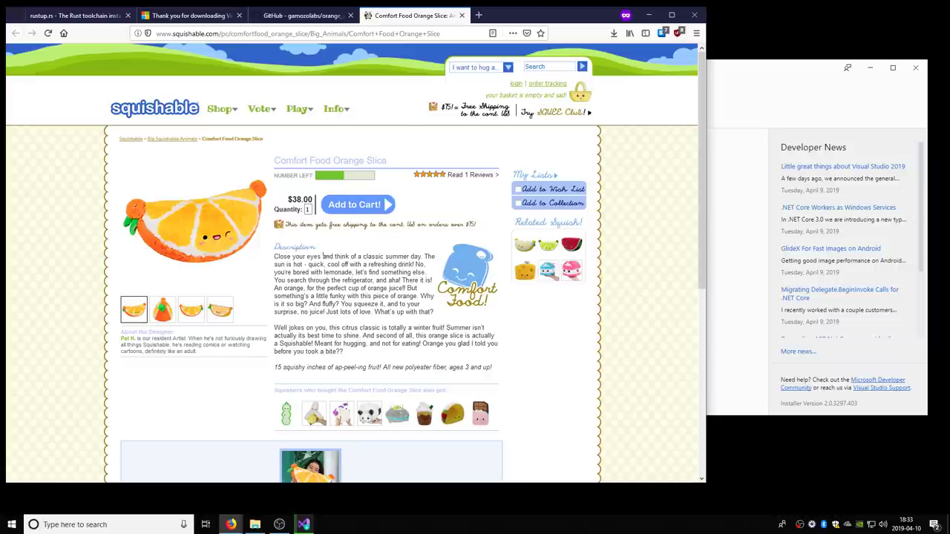
Browse the Big Squishable Animals category, view the Comfort Food Orange Slice product again, and close that browser tab.
{"action": "left_click", "coordinate": [186, 141]}
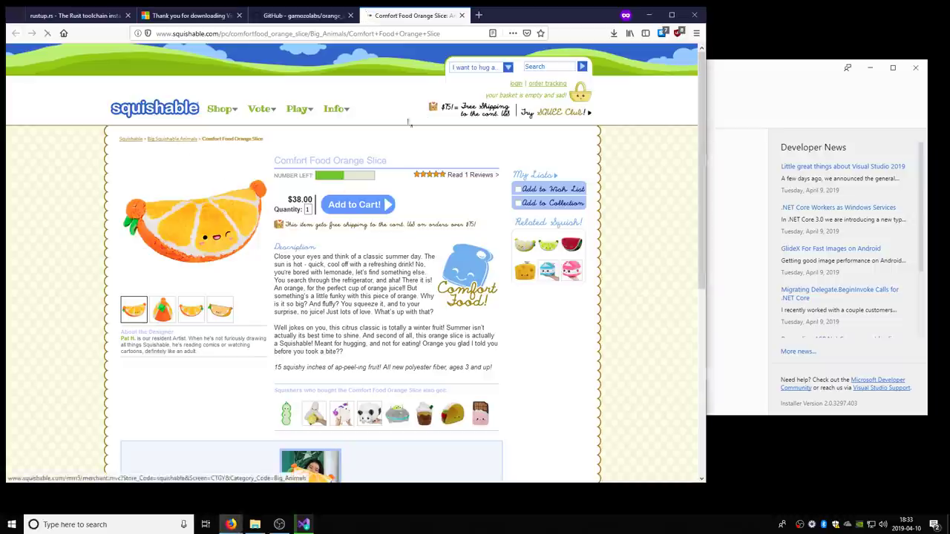
{"action": "scroll", "coordinate": [384, 161], "scroll_direction": "down", "scroll_amount": 5}
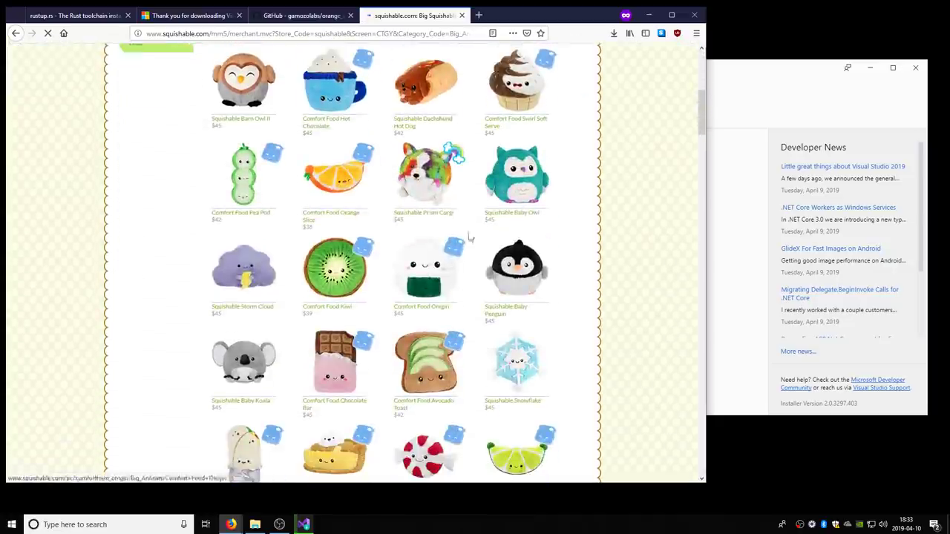
{"action": "left_click", "coordinate": [333, 176]}
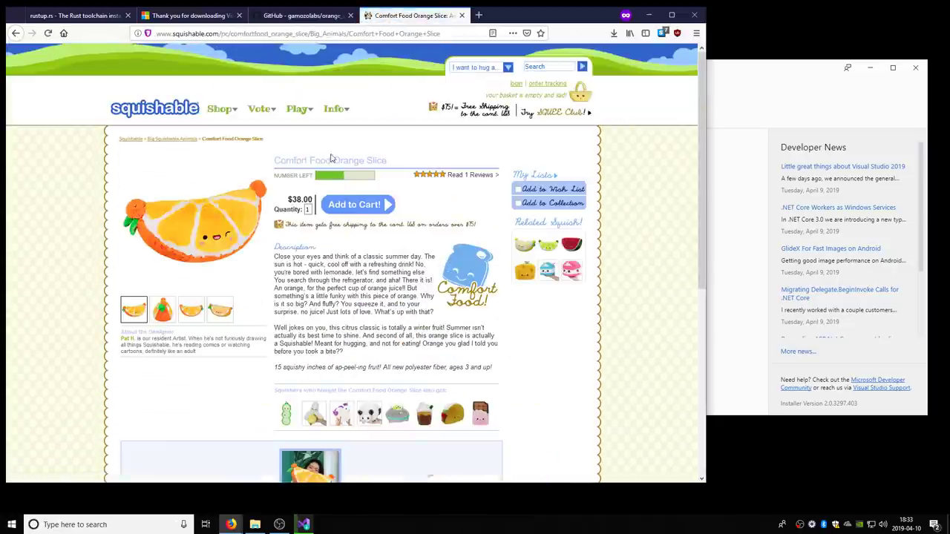
{"action": "left_click", "coordinate": [321, 15]}
{"action": "left_click", "coordinate": [462, 15]}
Read the orange_slice README from its introduction through the Project Development section.
{"action": "scroll", "coordinate": [325, 171], "scroll_direction": "up", "scroll_amount": 4}
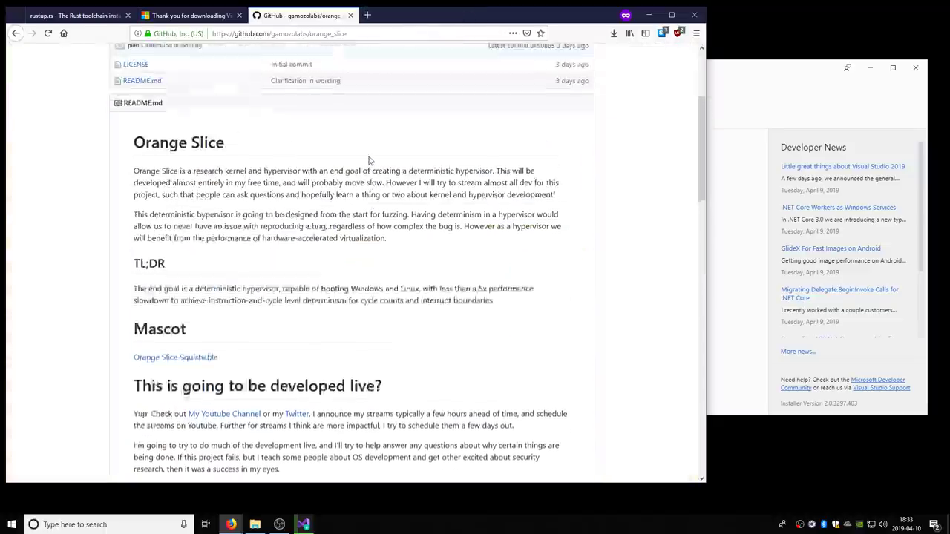
{"action": "scroll", "coordinate": [323, 171], "scroll_direction": "down", "scroll_amount": 1}
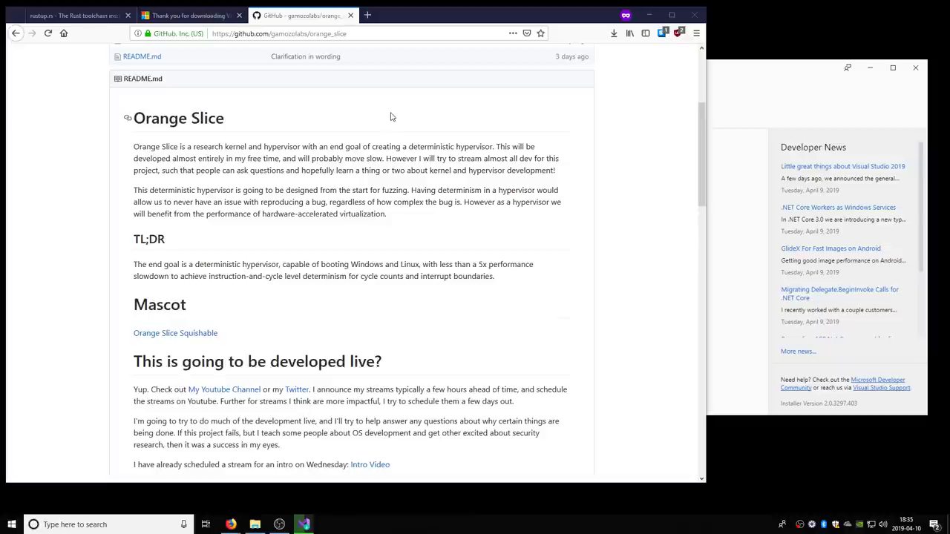
{"action": "left_click", "coordinate": [392, 115]}
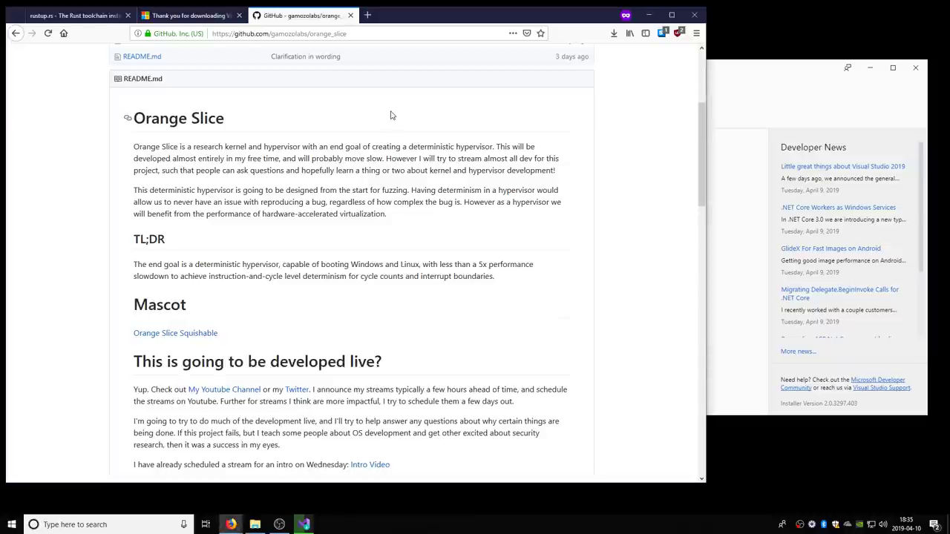
{"action": "scroll", "coordinate": [502, 143], "scroll_direction": "down", "scroll_amount": 2}
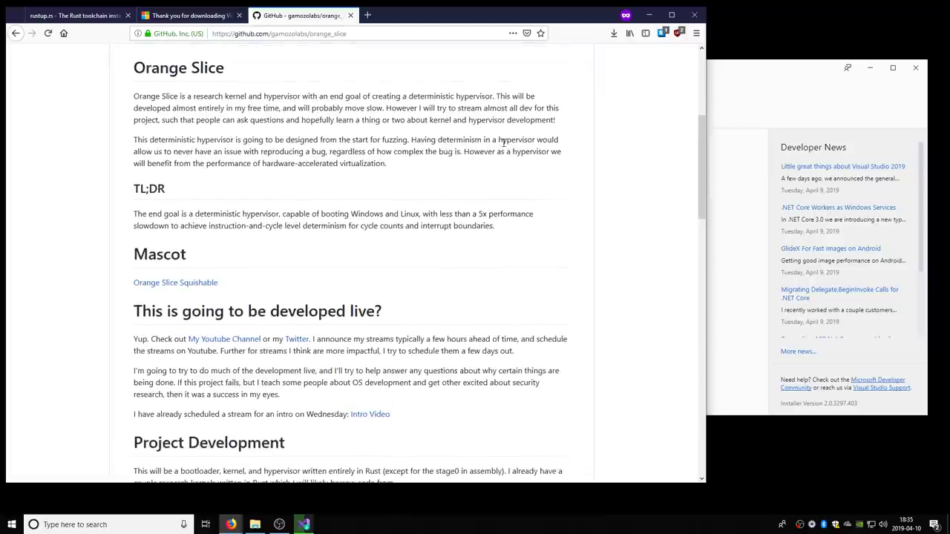
{"action": "scroll", "coordinate": [520, 204], "scroll_direction": "down", "scroll_amount": 4}
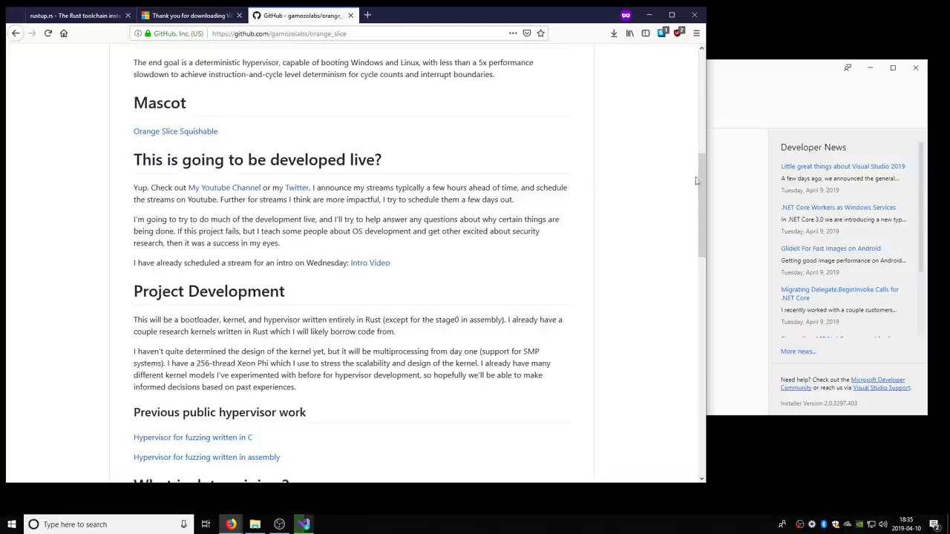
{"action": "scroll", "coordinate": [705, 172], "scroll_direction": "down", "scroll_amount": 1}
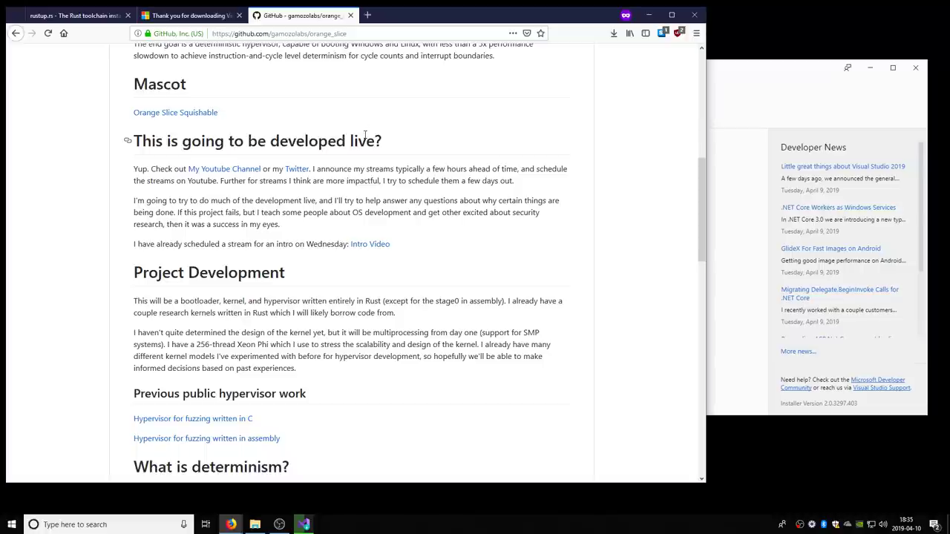
{"action": "left_click_drag", "start_coordinate": [412, 23], "coordinate": [429, 25]}
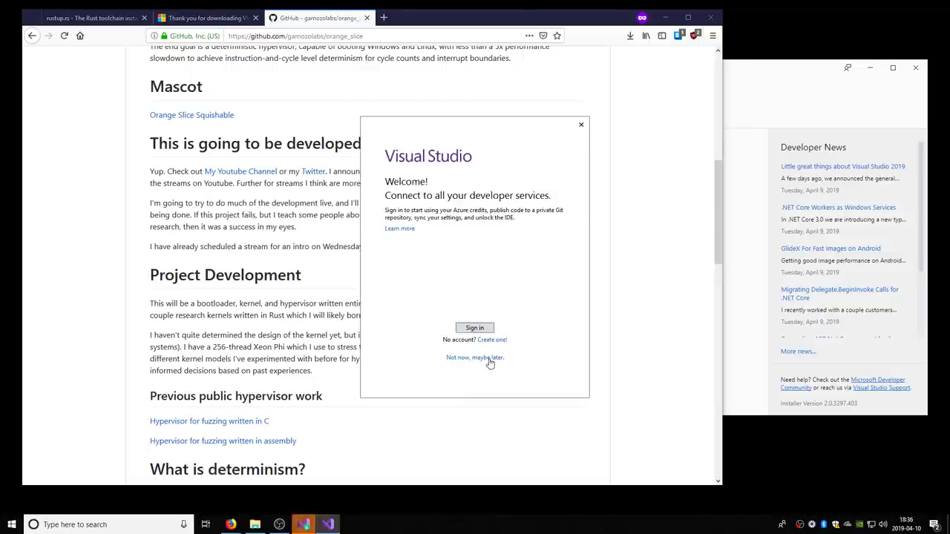
Complete Visual Studio's first-run setup without signing in, using the Dark color theme, and close the Visual Studio 2019 start window.
{"action": "left_click", "coordinate": [490, 360]}
{"action": "left_click", "coordinate": [409, 334]}
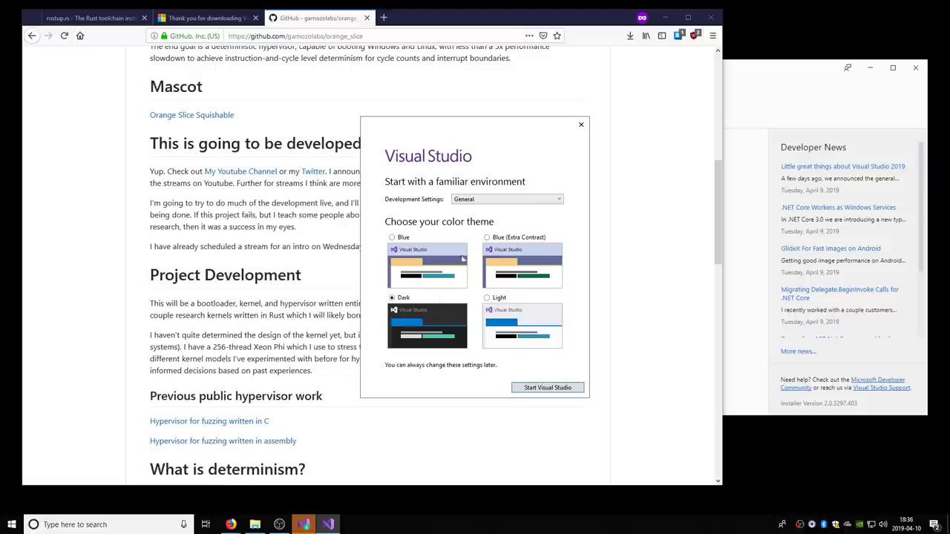
{"action": "left_click", "coordinate": [501, 201]}
{"action": "left_click", "coordinate": [469, 247]}
{"action": "left_click", "coordinate": [562, 391]}
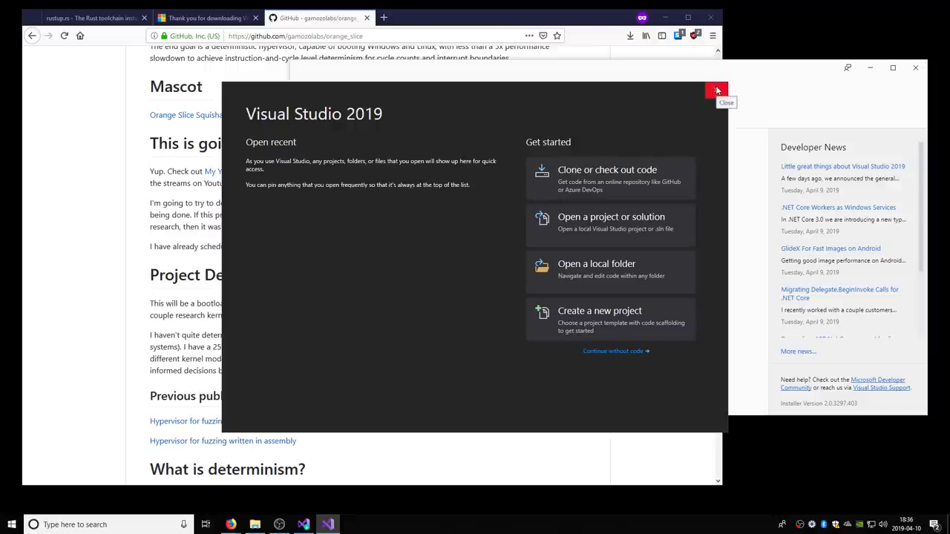
{"action": "left_click", "coordinate": [716, 90]}
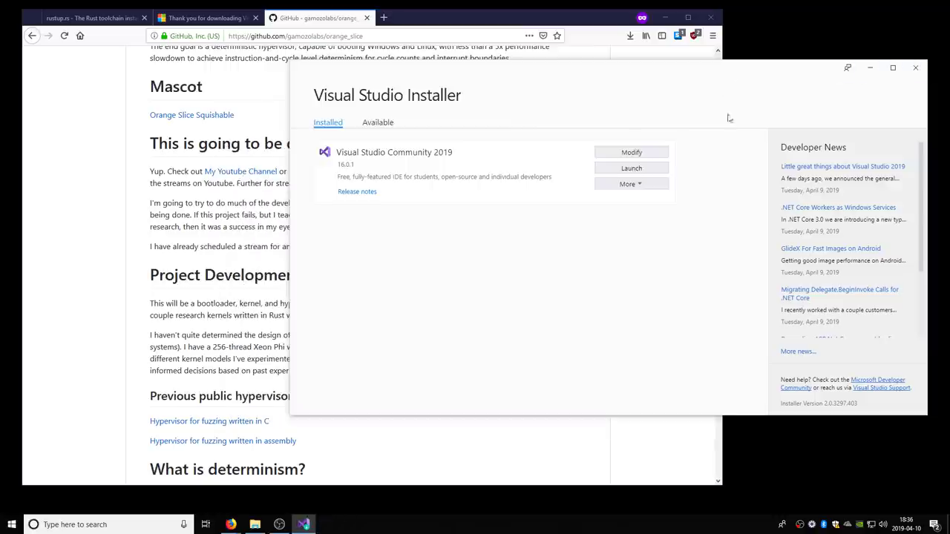
Open the x64 Native Tools Command Prompt for VS 2019 from the recently added programs, and close it again.
{"action": "key", "text": "super"}
{"action": "left_click", "coordinate": [68, 286]}
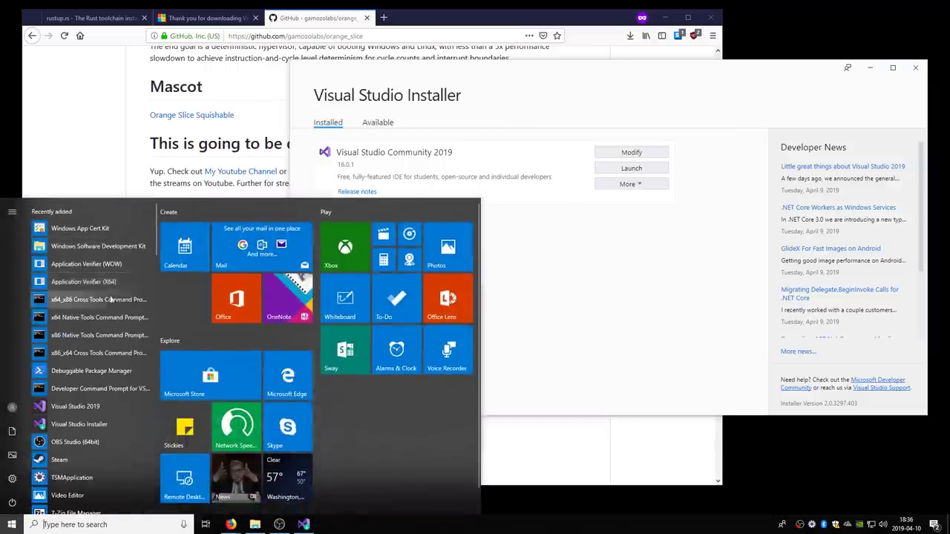
{"action": "left_click", "coordinate": [103, 318]}
{"action": "left_click_drag", "start_coordinate": [268, 69], "coordinate": [598, 220]}
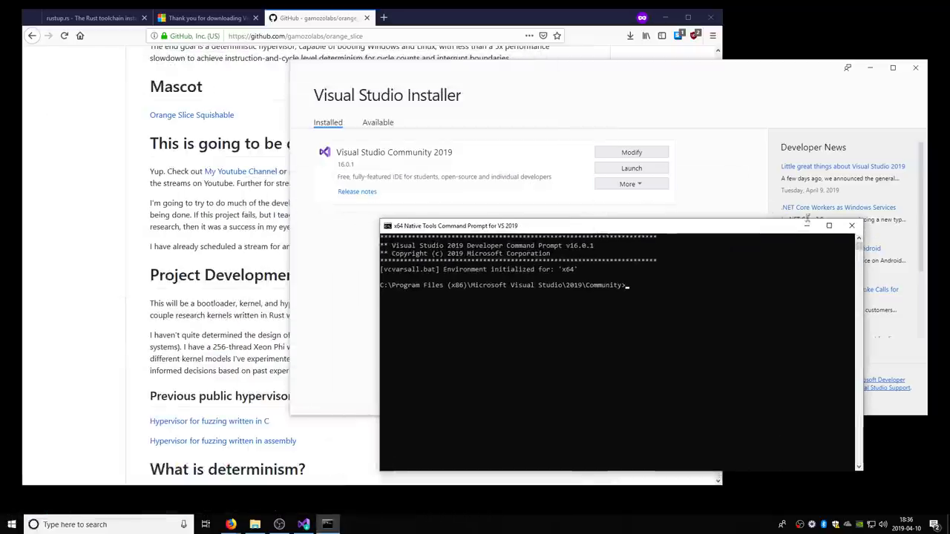
{"action": "left_click", "coordinate": [852, 226]}
Run the downloaded rustup-init.exe from the browser's downloads and position its console window, checking the default toolchain option.
{"action": "left_click", "coordinate": [450, 21]}
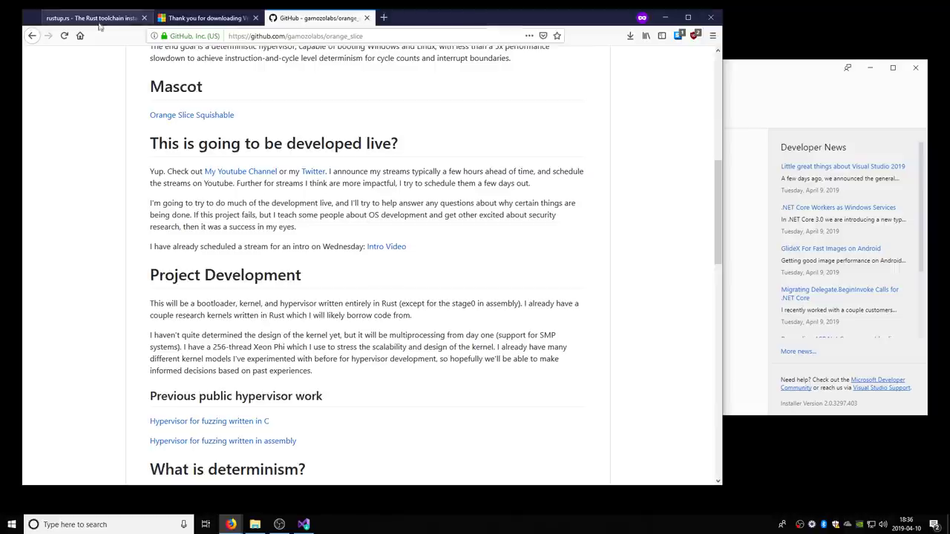
{"action": "left_click", "coordinate": [630, 36]}
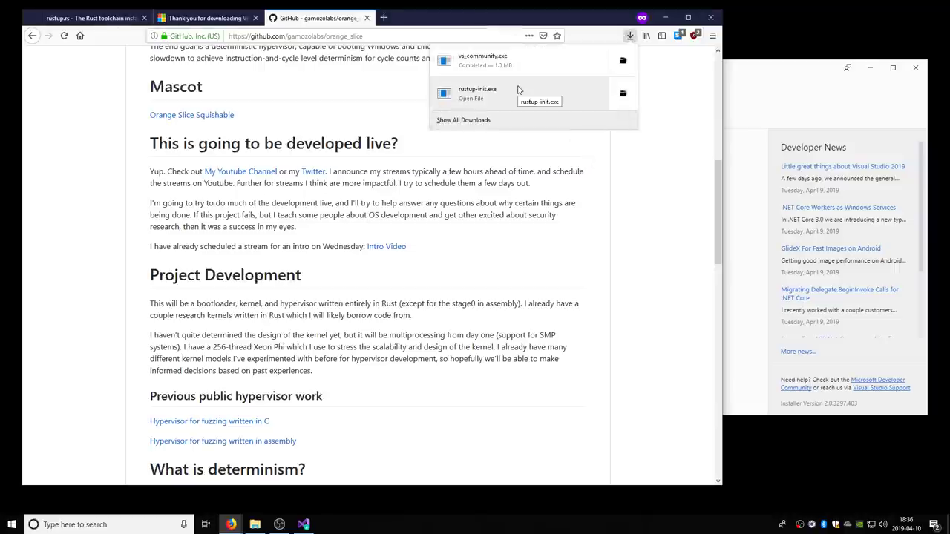
{"action": "left_click", "coordinate": [519, 90]}
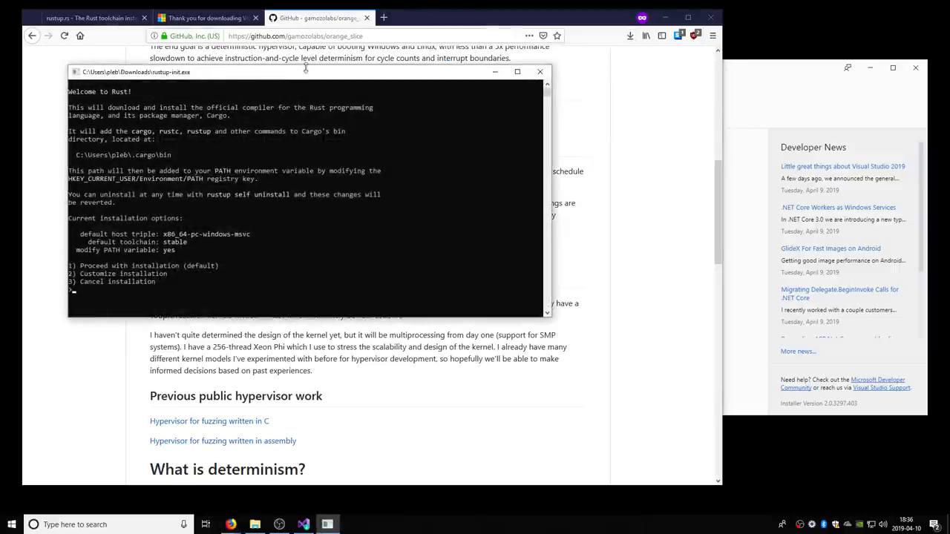
{"action": "left_click_drag", "start_coordinate": [304, 65], "coordinate": [565, 40]}
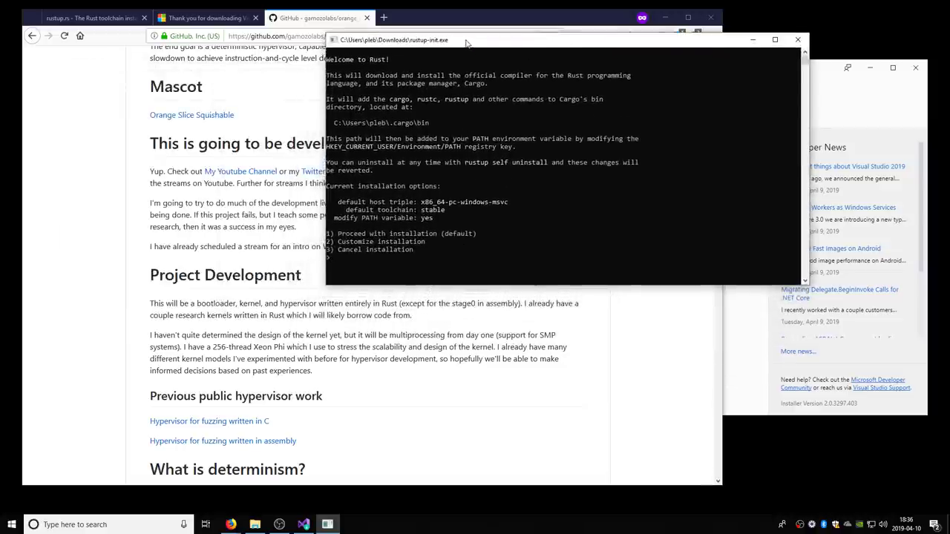
{"action": "left_click_drag", "start_coordinate": [469, 43], "coordinate": [463, 42]}
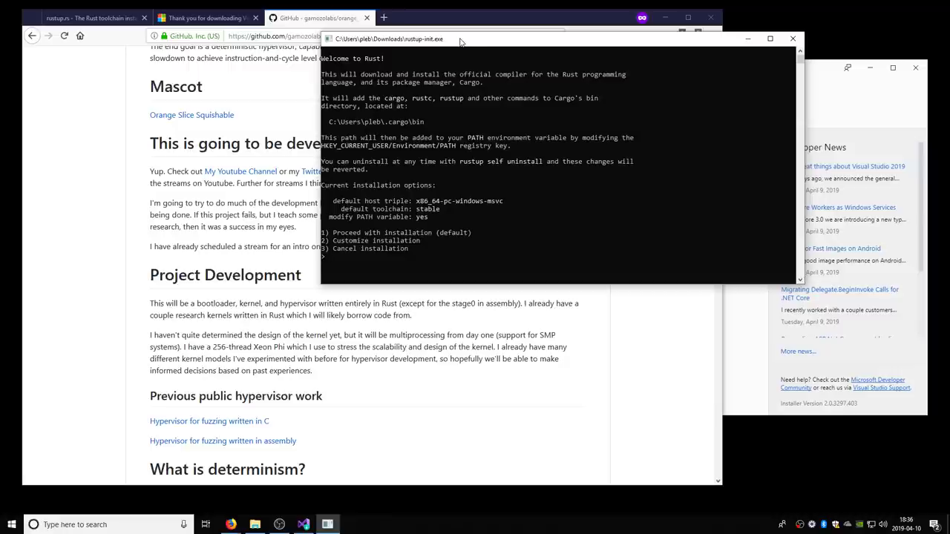
{"action": "left_click_drag", "start_coordinate": [338, 206], "coordinate": [459, 211]}
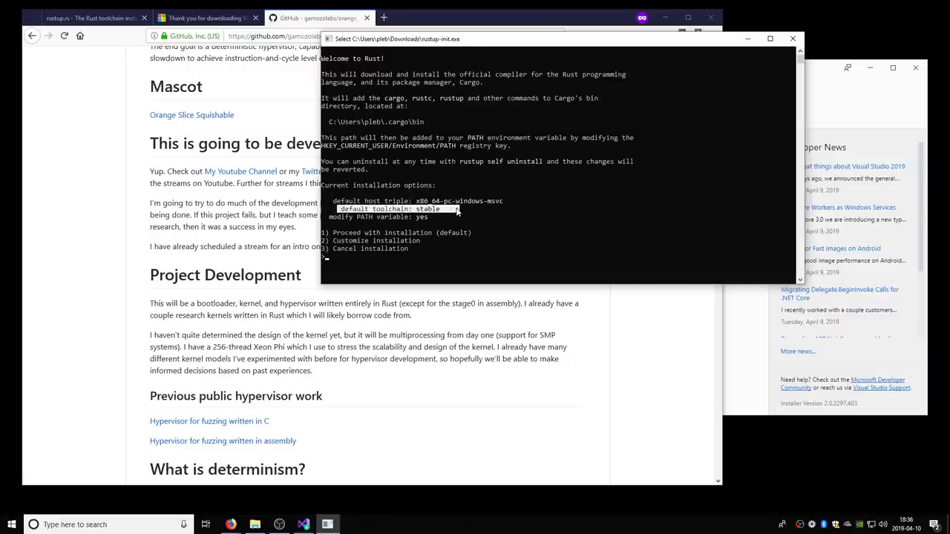
{"action": "right_click", "coordinate": [457, 211]}
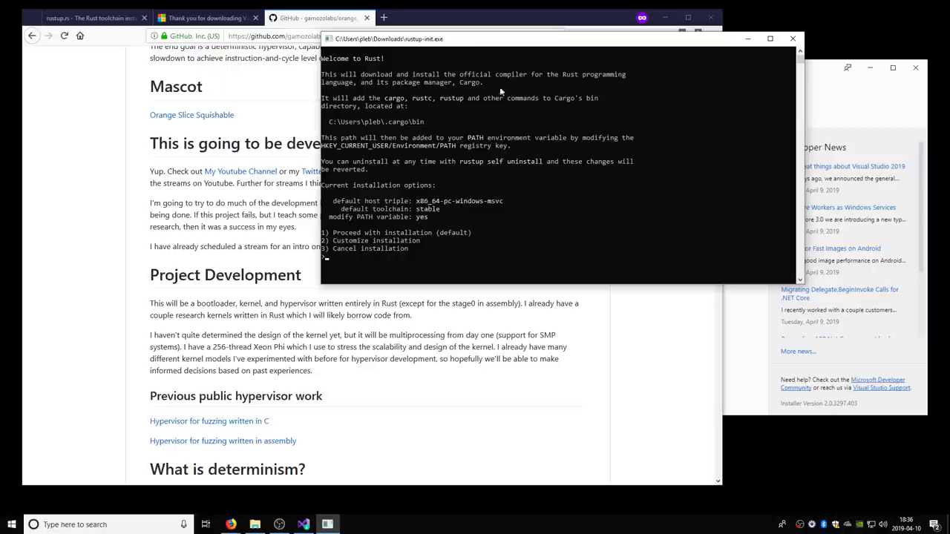
{"action": "left_click_drag", "start_coordinate": [533, 39], "coordinate": [557, 42]}
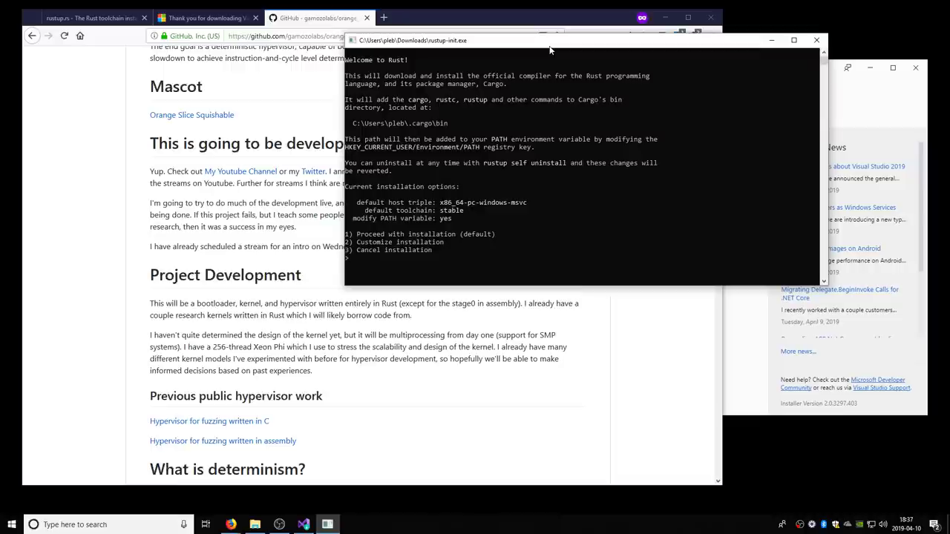
{"action": "left_click_drag", "start_coordinate": [549, 47], "coordinate": [553, 50]}
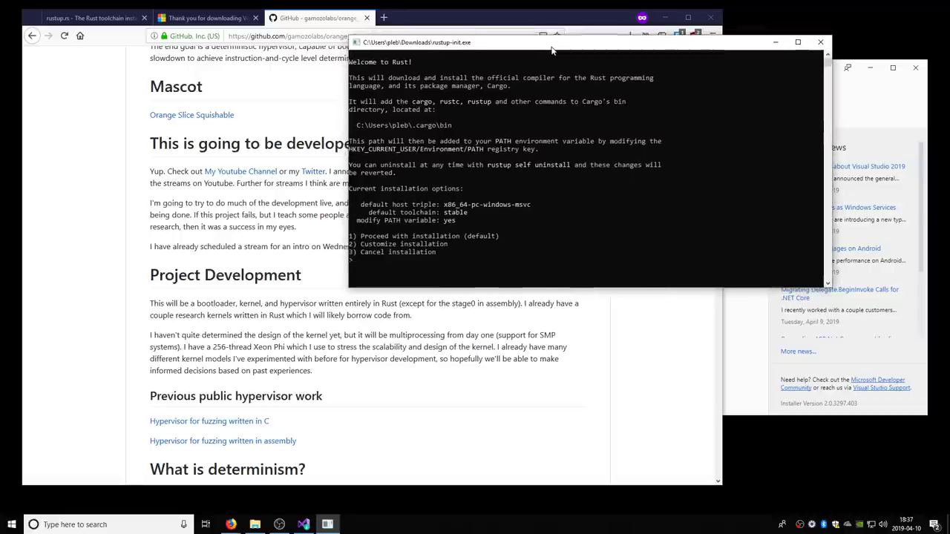
Customize the Rust installation with the default host triple, the nightly toolchain, and PATH modification enabled.
{"action": "type", "text": "2"}
{"action": "key", "text": "Return"}
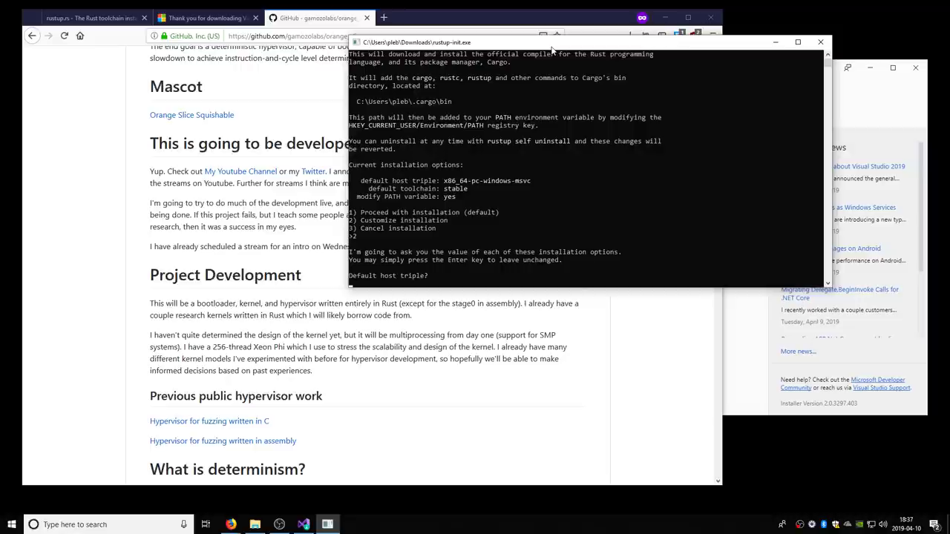
{"action": "key", "text": "Return"}
{"action": "type", "text": "nightly"}
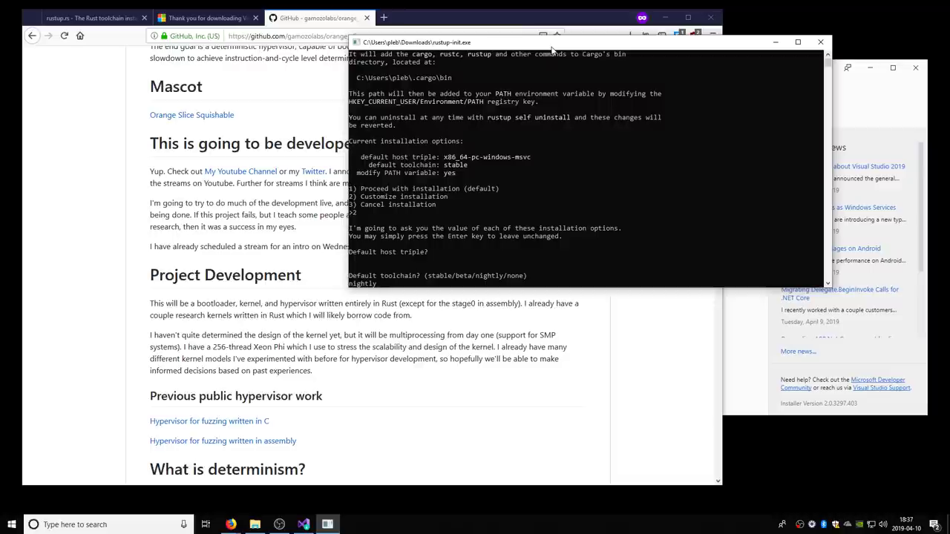
{"action": "key", "text": "Return"}
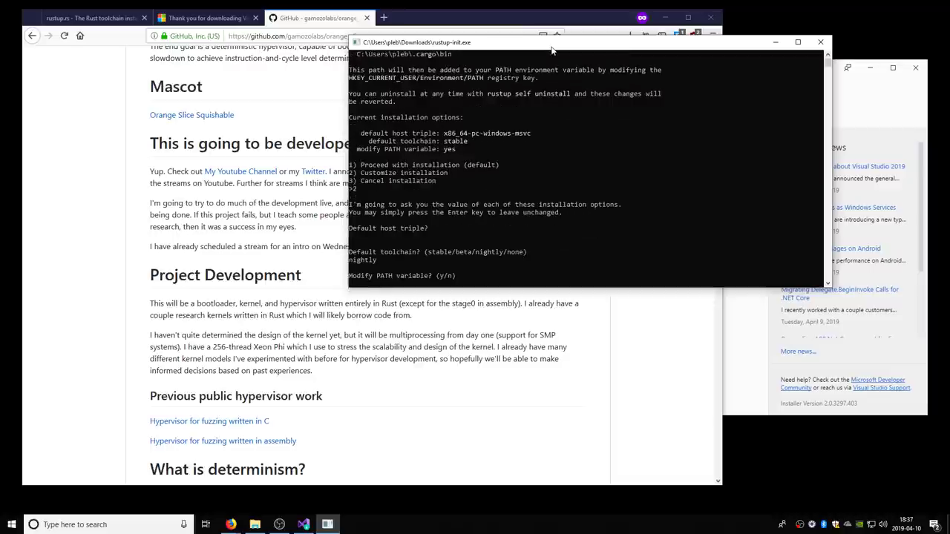
{"action": "type", "text": "y"}
{"action": "key", "text": "Return"}
Review the current installation options for the Rust toolchain and proceed with the installation.
{"action": "type", "text": "1"}
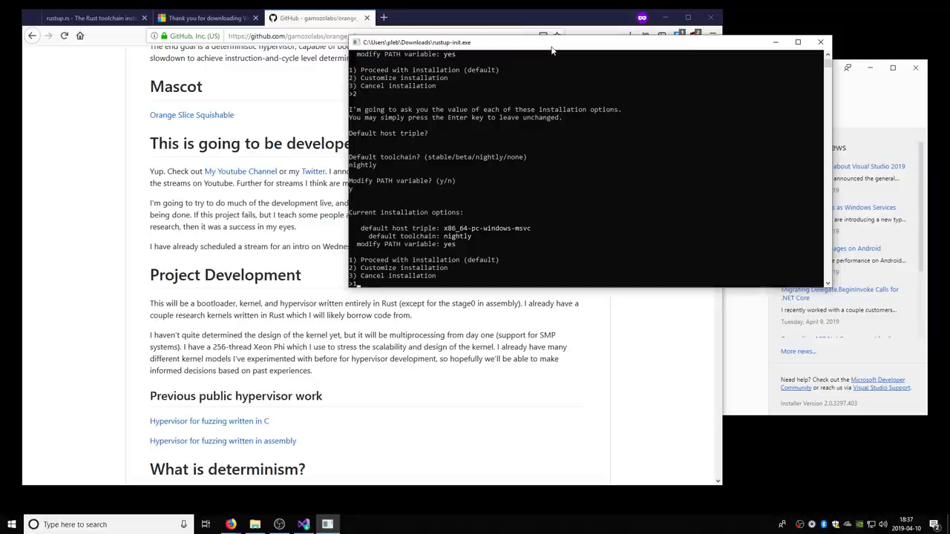
{"action": "left_click_drag", "start_coordinate": [434, 228], "coordinate": [518, 246]}
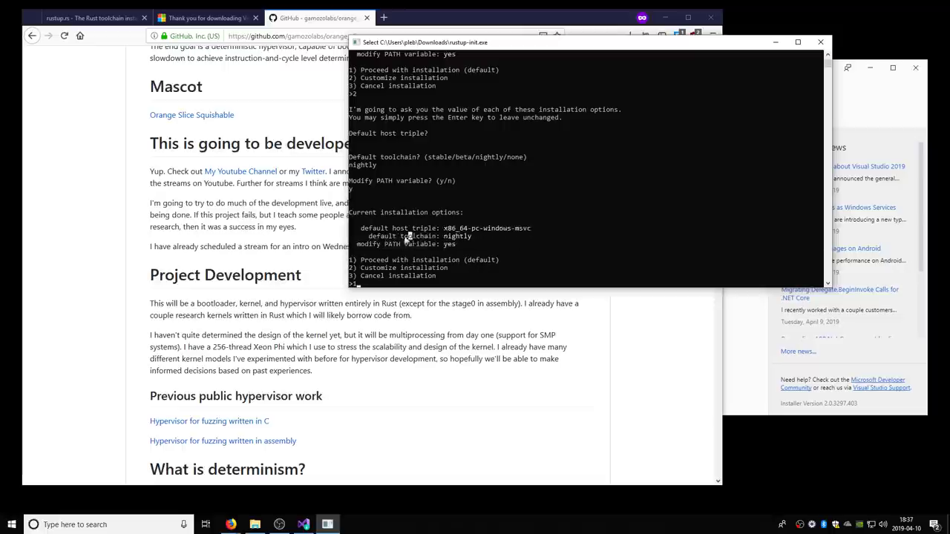
{"action": "left_click_drag", "start_coordinate": [387, 236], "coordinate": [500, 249]}
{"action": "left_click", "coordinate": [500, 248]}
{"action": "key", "text": "Escape"}
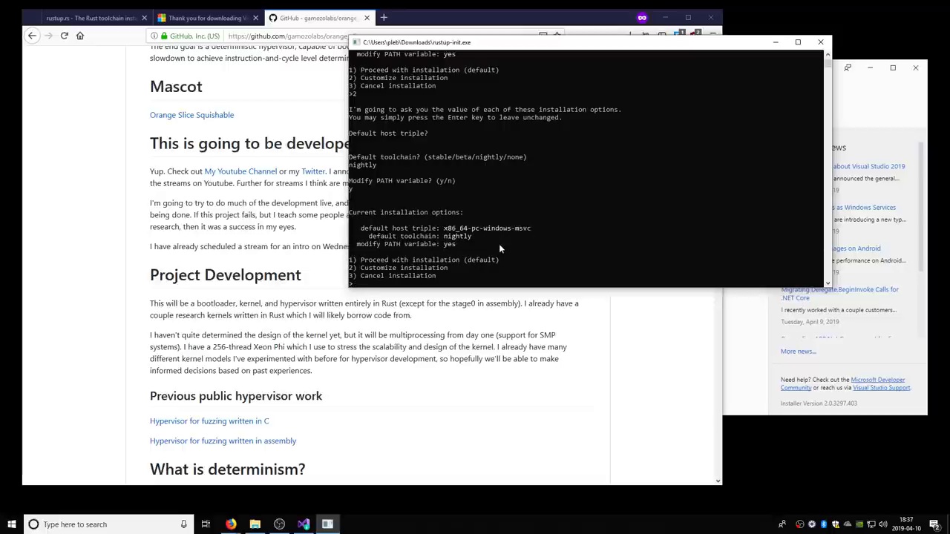
{"action": "type", "text": "1"}
{"action": "key", "text": "Return"}
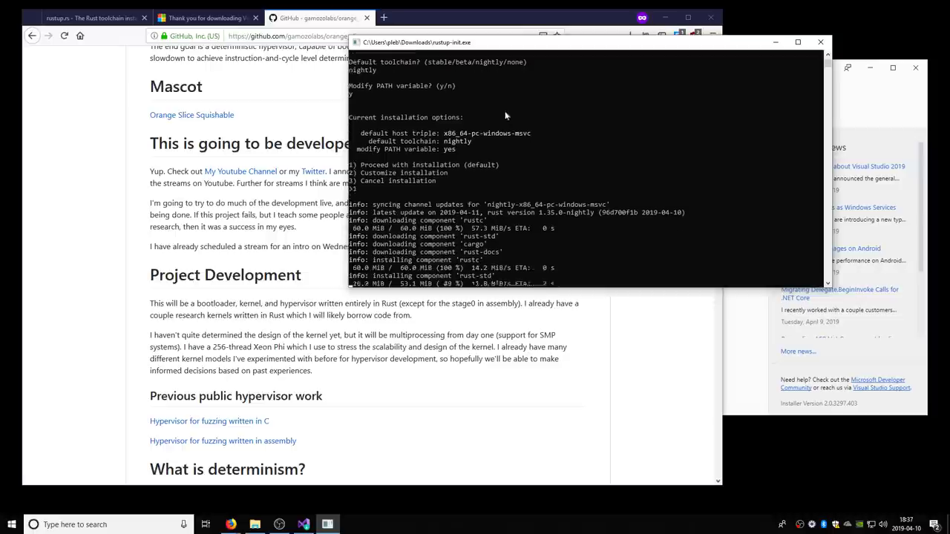
Read the orange_slice README from Project Development to determinism, checking the Rust installation progress in the console in between.
{"action": "left_click_drag", "start_coordinate": [520, 47], "coordinate": [514, 44]}
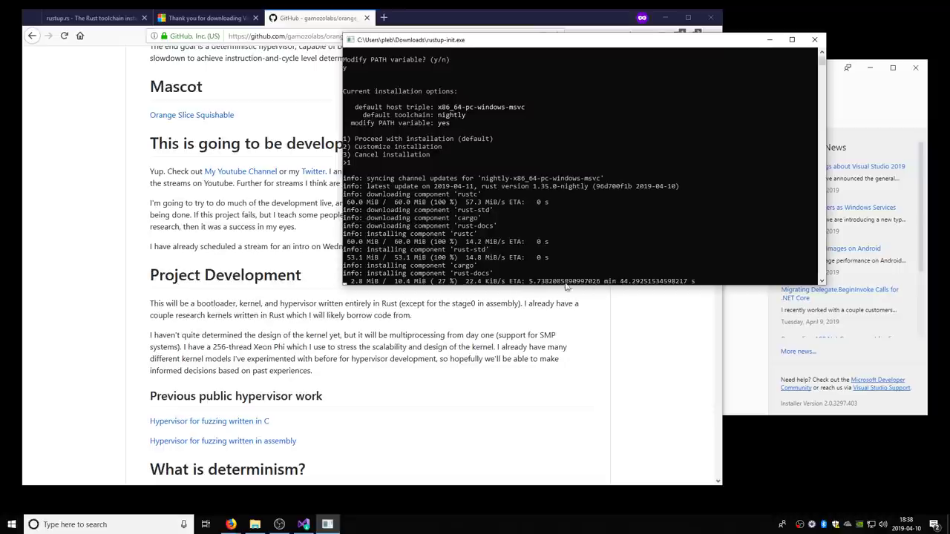
{"action": "left_click", "coordinate": [238, 217]}
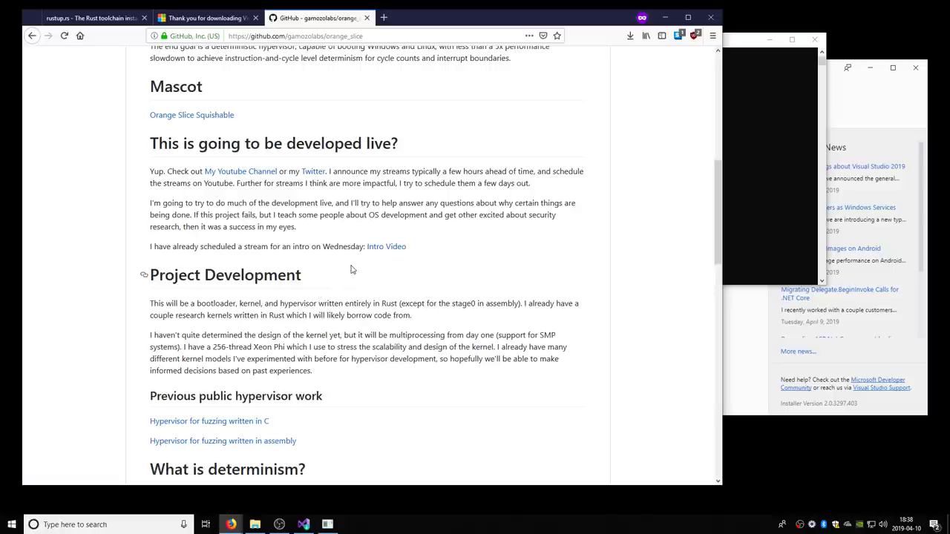
{"action": "scroll", "coordinate": [352, 268], "scroll_direction": "down", "scroll_amount": 1}
{"action": "left_click", "coordinate": [744, 35]}
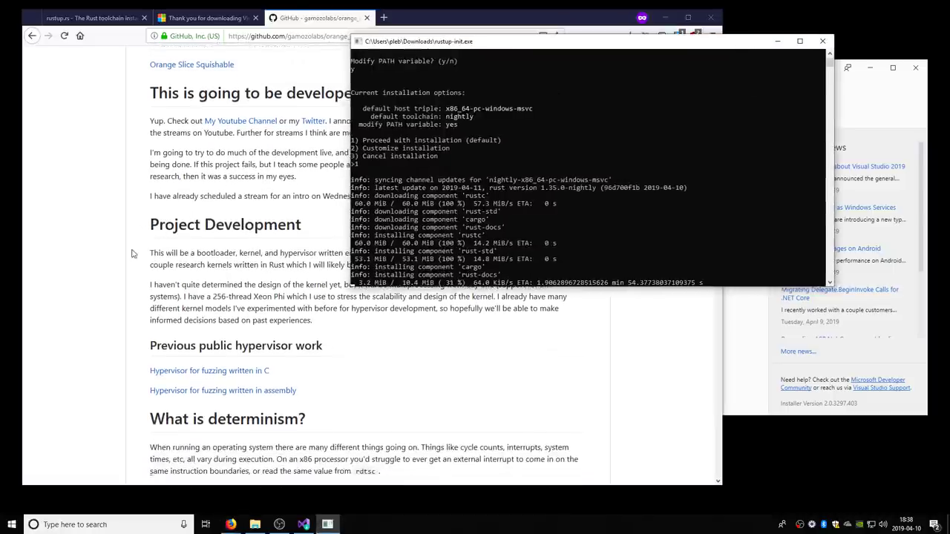
{"action": "left_click", "coordinate": [134, 252]}
{"action": "scroll", "coordinate": [134, 251], "scroll_direction": "down", "scroll_amount": 2}
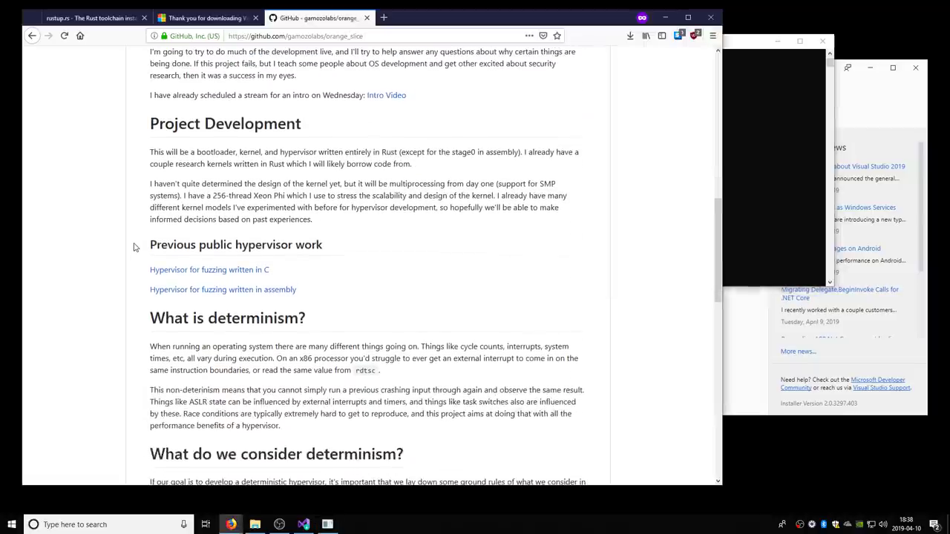
{"action": "left_click", "coordinate": [728, 37]}
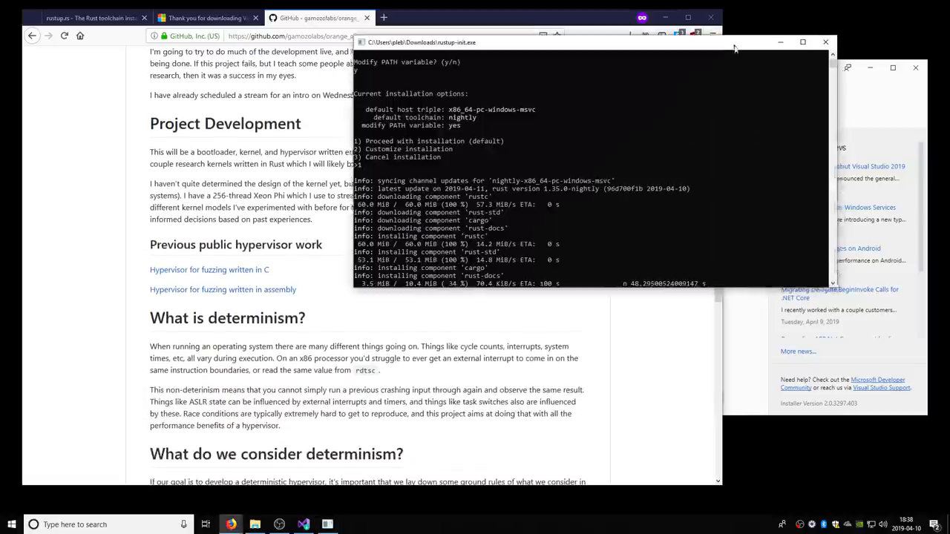
{"action": "left_click", "coordinate": [854, 100]}
{"action": "left_click", "coordinate": [713, 63]}
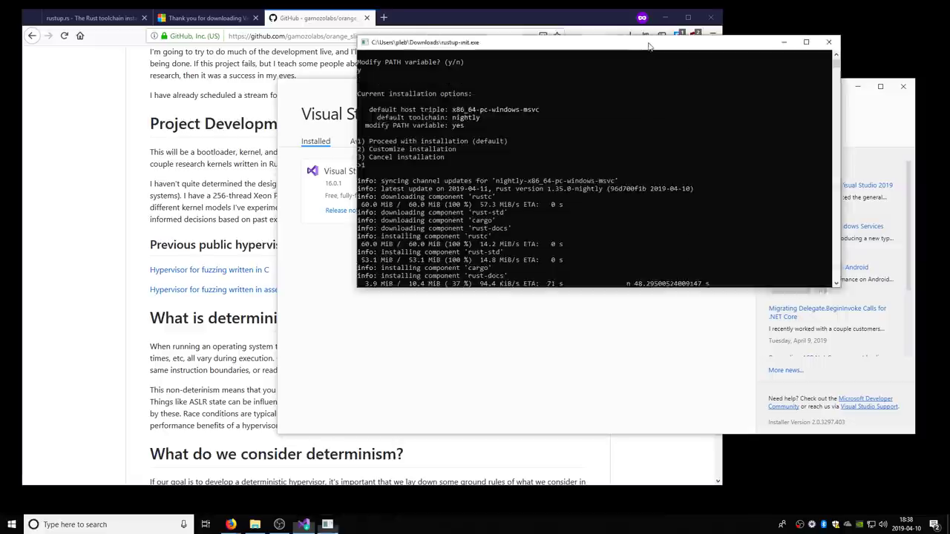
{"action": "left_click", "coordinate": [173, 174]}
{"action": "key", "text": "alt+Tab"}
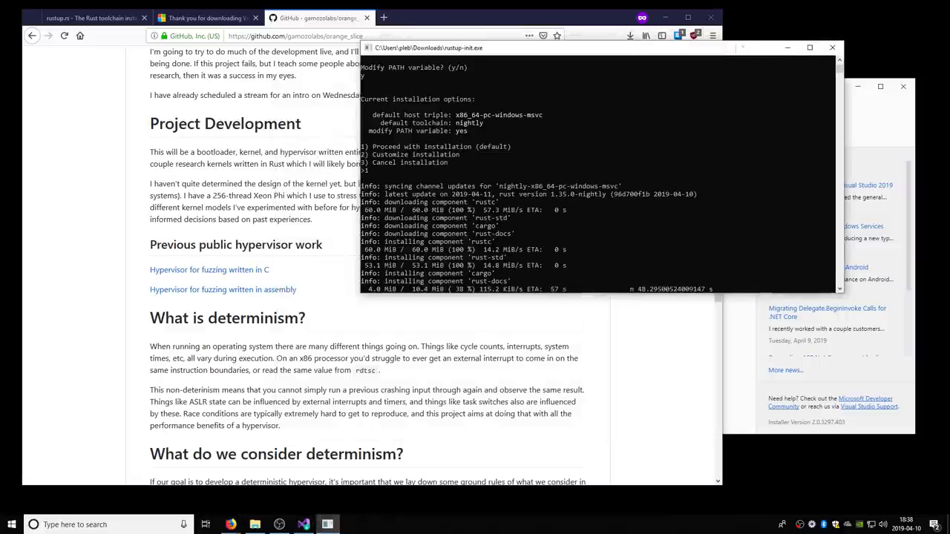
Close the Visual Studio download and rustup.rs browser tabs, keeping the orange_slice GitHub page open.
{"action": "left_click", "coordinate": [256, 18]}
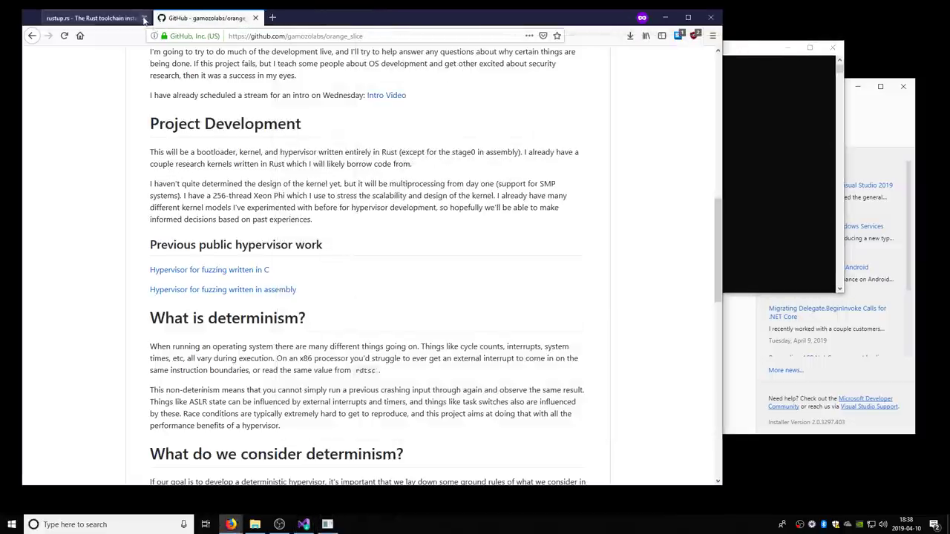
{"action": "left_click", "coordinate": [144, 17]}
{"action": "left_click_drag", "start_coordinate": [729, 51], "coordinate": [724, 47]}
{"action": "left_click", "coordinate": [750, 22]}
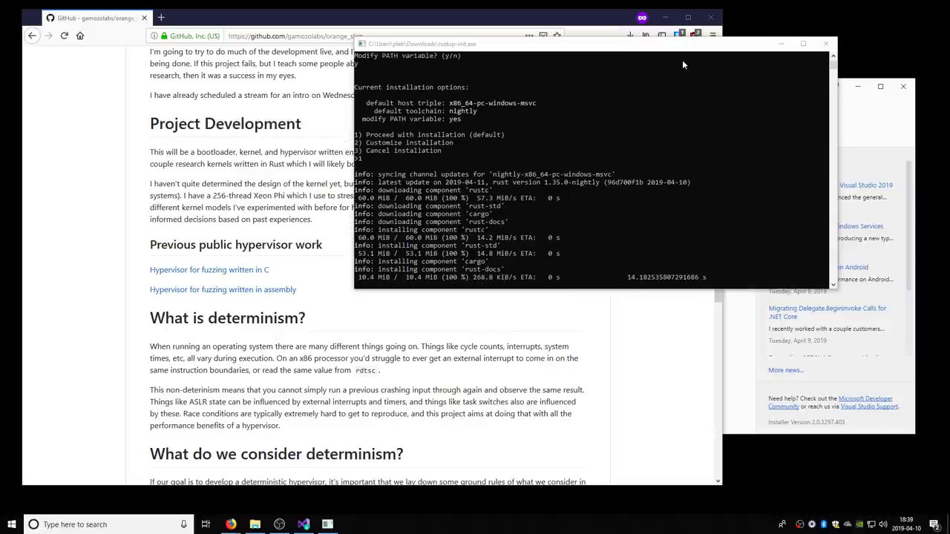
{"action": "left_click_drag", "start_coordinate": [617, 44], "coordinate": [628, 55]}
{"action": "left_click", "coordinate": [861, 117]}
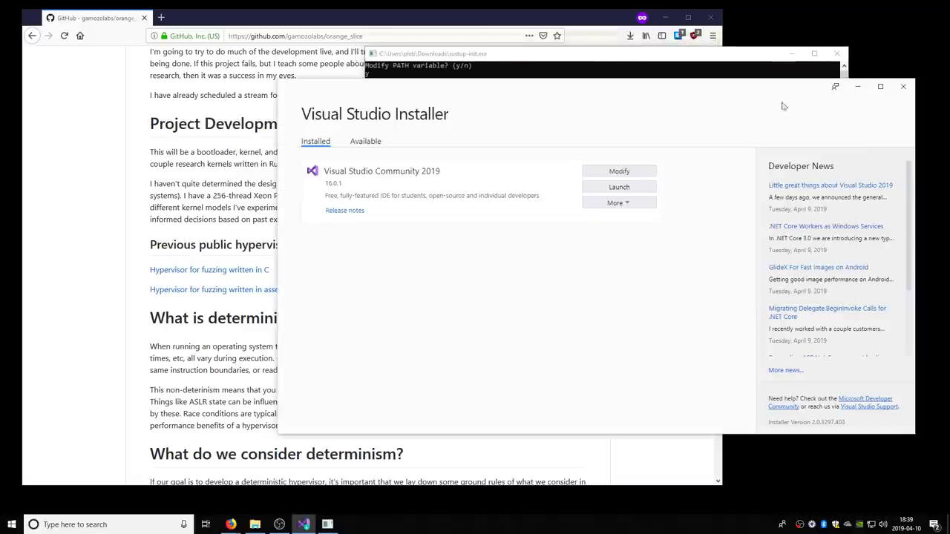
{"action": "left_click", "coordinate": [636, 59]}
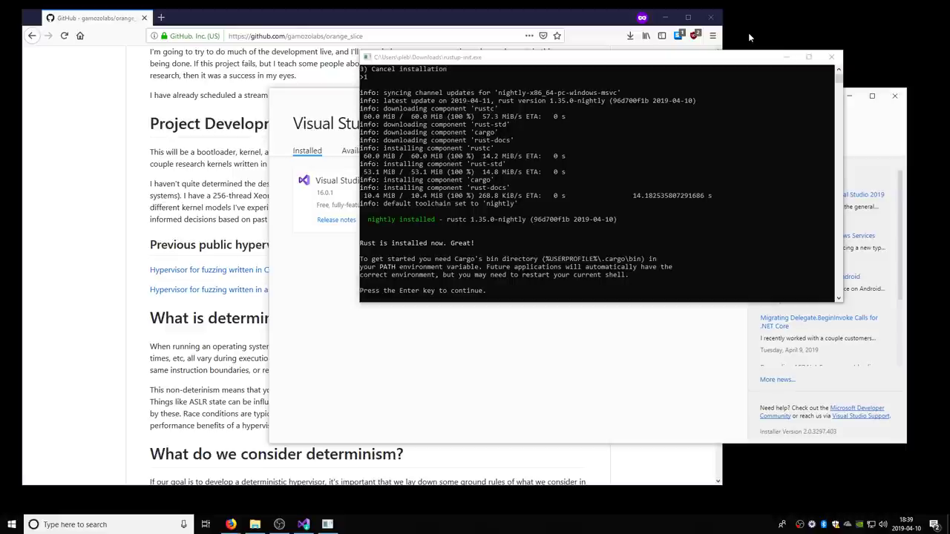
{"action": "key", "text": "alt+Tab"}
{"action": "left_click_drag", "start_coordinate": [736, 59], "coordinate": [749, 59]}
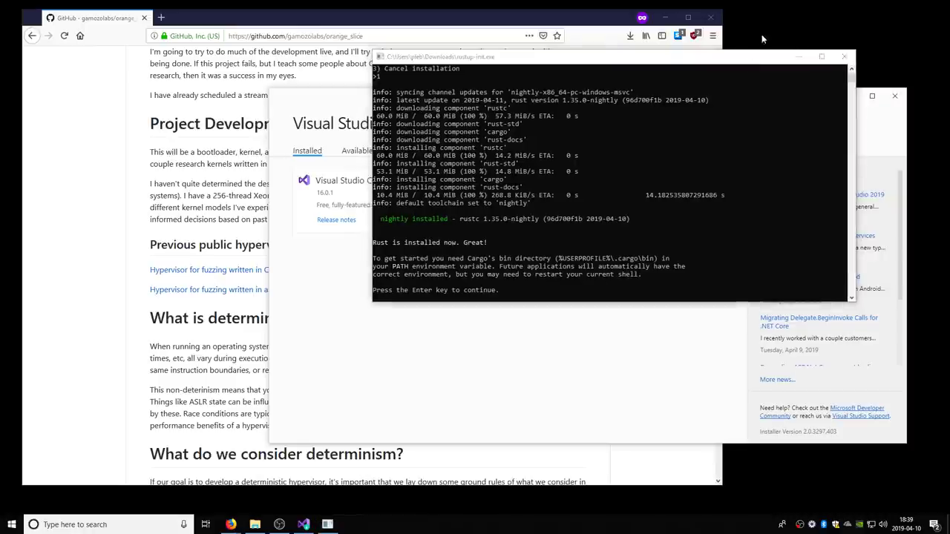
{"action": "left_click", "coordinate": [724, 61]}
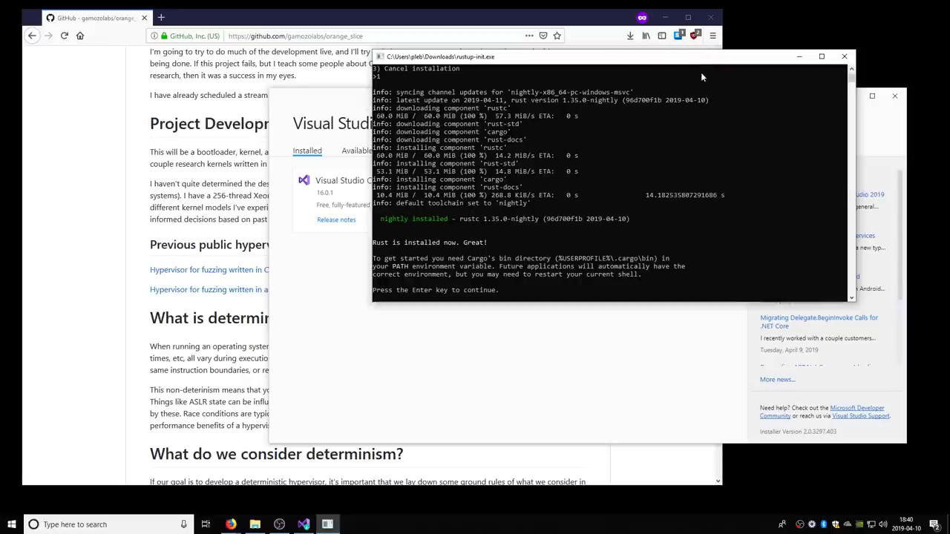
Finish the rustup installer, close the Visual Studio Installer, and minimize the browser window.
{"action": "key", "text": "Return"}
{"action": "left_click", "coordinate": [894, 95]}
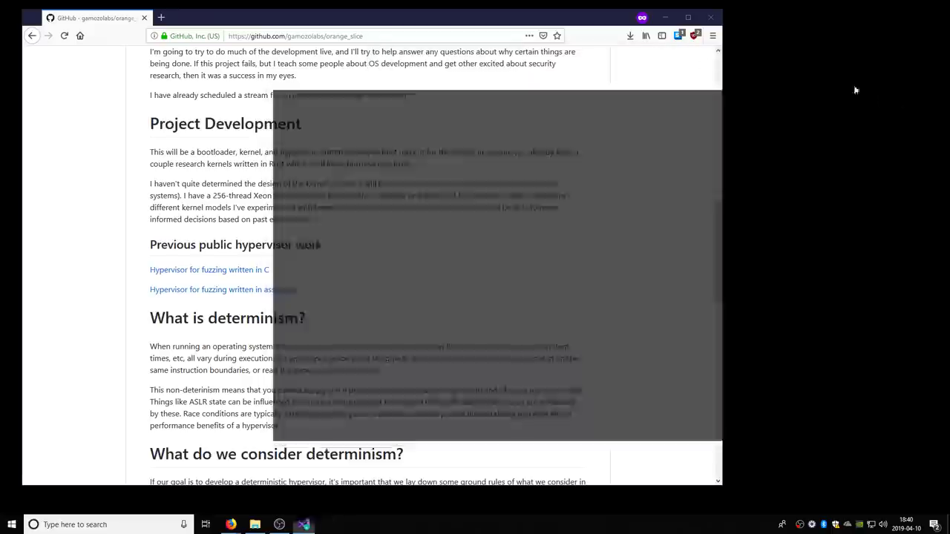
{"action": "left_click_drag", "start_coordinate": [372, 16], "coordinate": [388, 18]}
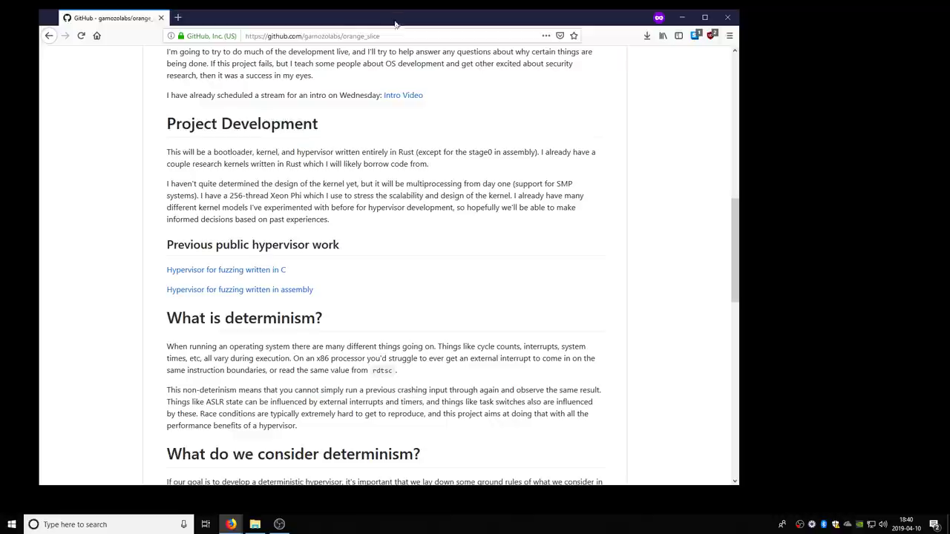
{"action": "left_click", "coordinate": [684, 18]}
Open a Command Prompt and list the contents of the user's home folder with dir.
{"action": "key", "text": "super"}
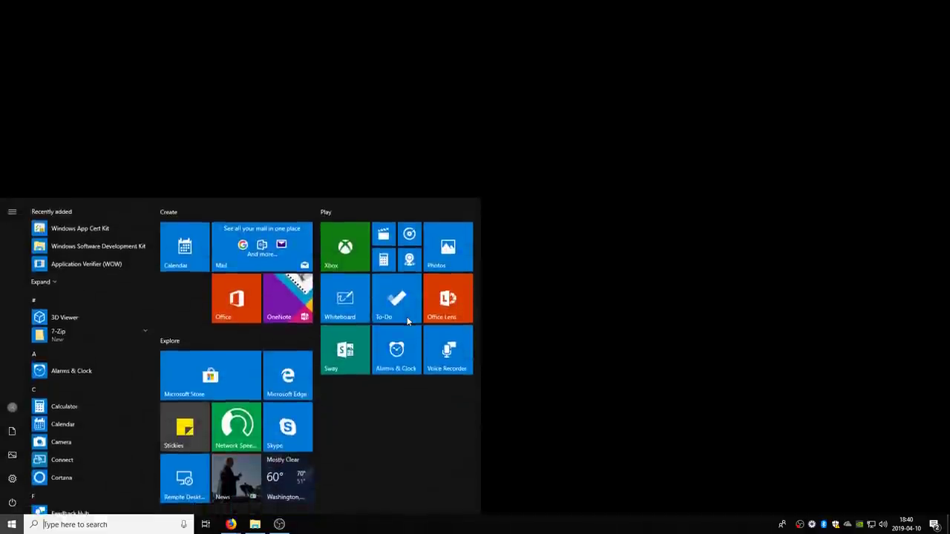
{"action": "left_click_drag", "start_coordinate": [240, 82], "coordinate": [360, 118]}
{"action": "type", "text": "dir"}
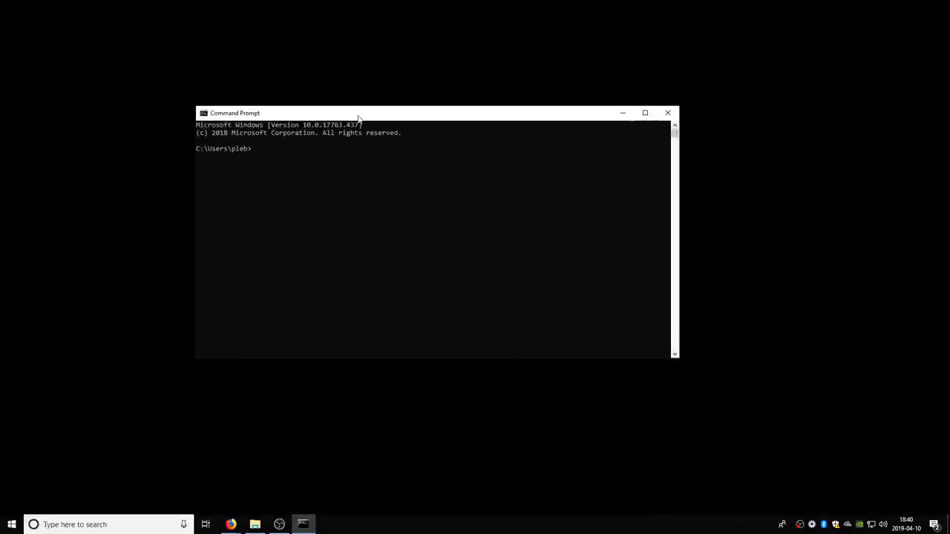
{"action": "key", "text": "Return"}
Switch the Command Prompt to the D: drive and list its root directory with dir.
{"action": "type", "text": "cd"}
{"action": "key", "text": "BackSpace"}
{"action": "key", "text": "BackSpace"}
{"action": "key", "text": "BackSpace"}
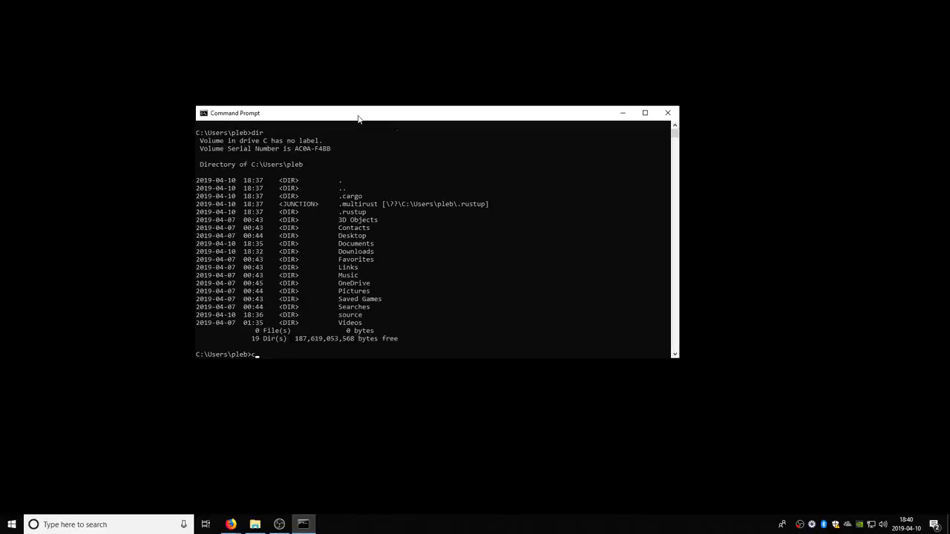
{"action": "type", "text": "T:"}
{"action": "key", "text": "Return"}
{"action": "type", "text": "d"}
{"action": "key", "text": "BackSpace"}
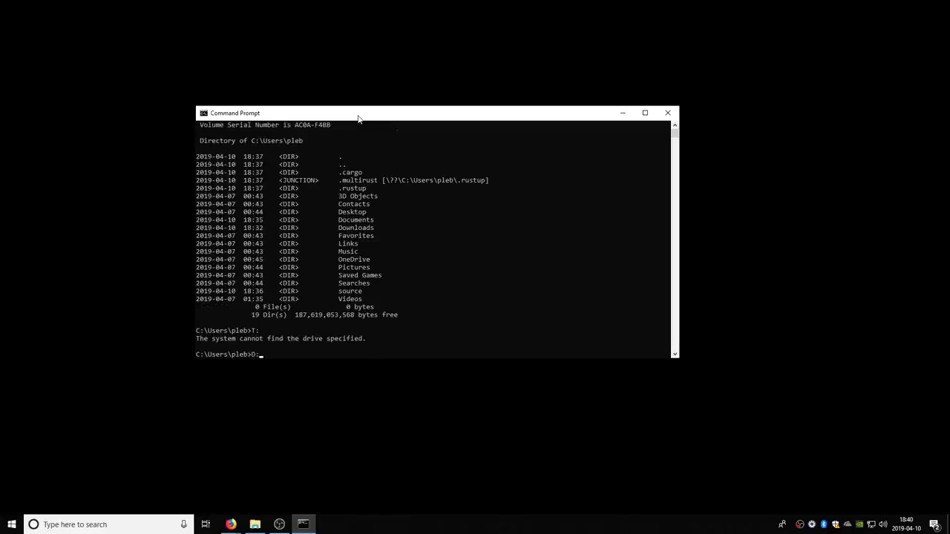
{"action": "type", "text": "D:"}
{"action": "key", "text": "Return"}
{"action": "type", "text": "dir"}
{"action": "key", "text": "Return"}
Create a binary Cargo package with cargo new --bin hello and change into its hello folder.
{"action": "type", "text": "cargo new --bin "}
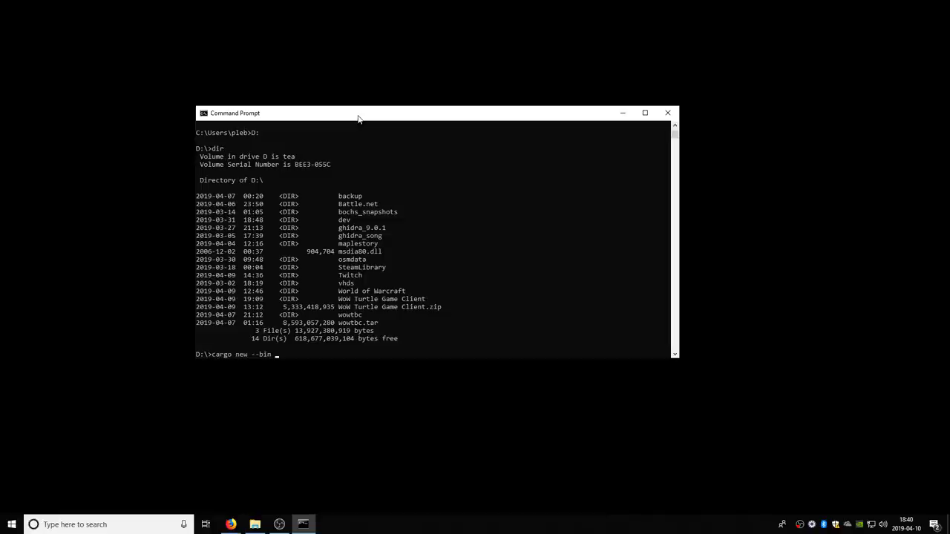
{"action": "type", "text": "hello"}
{"action": "key", "text": "Return"}
{"action": "type", "text": "cd hello"}
{"action": "key", "text": "Return"}
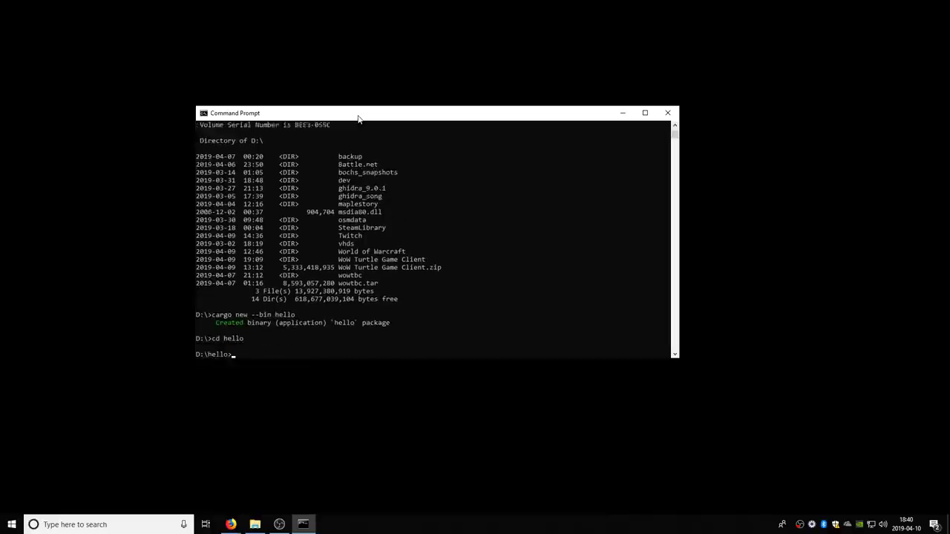
List the files of the hello package, and compile and run it with cargo run.
{"action": "type", "text": "dir"}
{"action": "key", "text": "Return"}
{"action": "type", "text": "cargo rnu"}
{"action": "key", "text": "Return"}
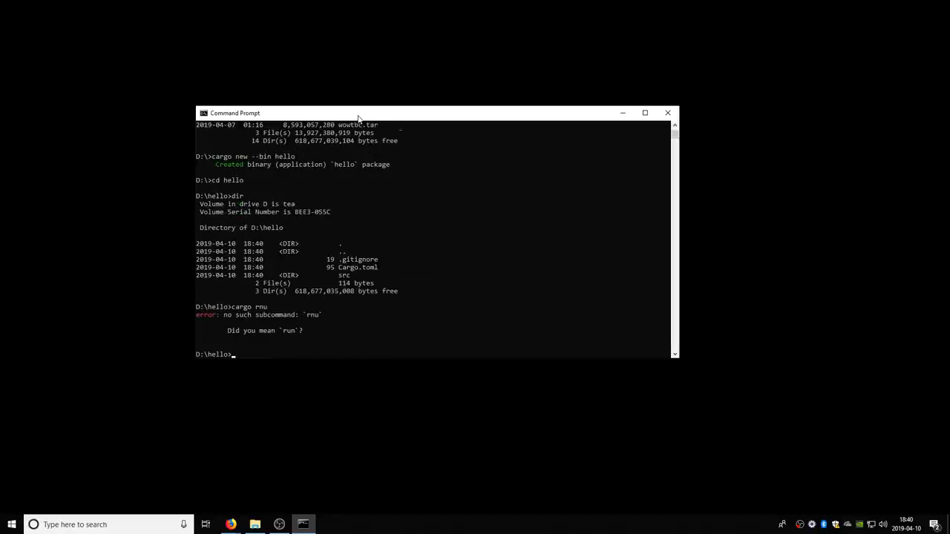
{"action": "type", "text": "cargo run"}
{"action": "key", "text": "Return"}
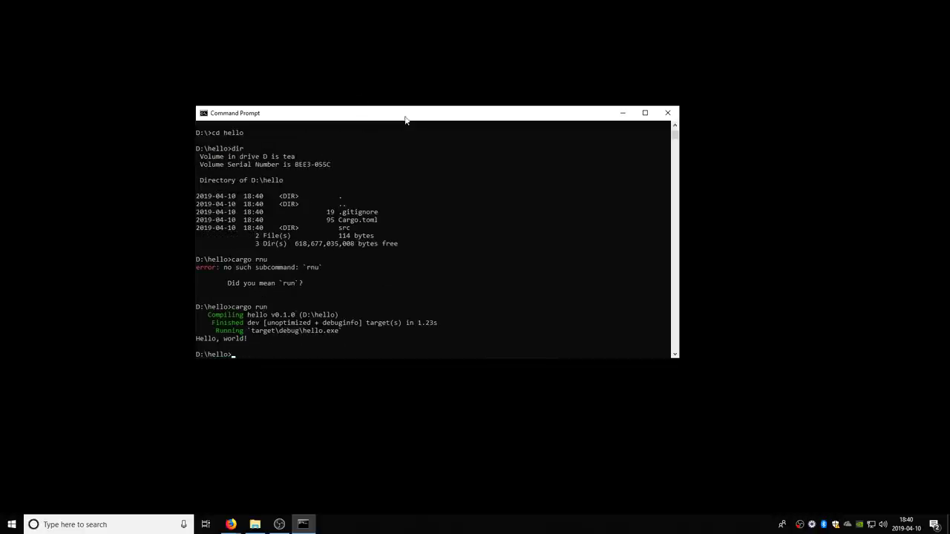
Move the Command Prompt window toward the upper part of the desktop and minimize the Downloads folder window.
{"action": "left_click_drag", "start_coordinate": [406, 110], "coordinate": [391, 79]}
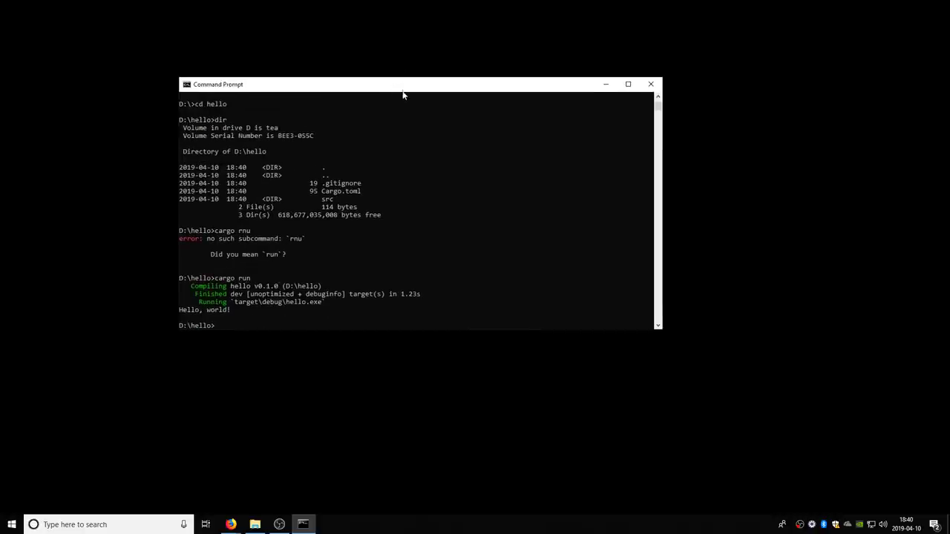
{"action": "left_click_drag", "start_coordinate": [405, 94], "coordinate": [405, 72]}
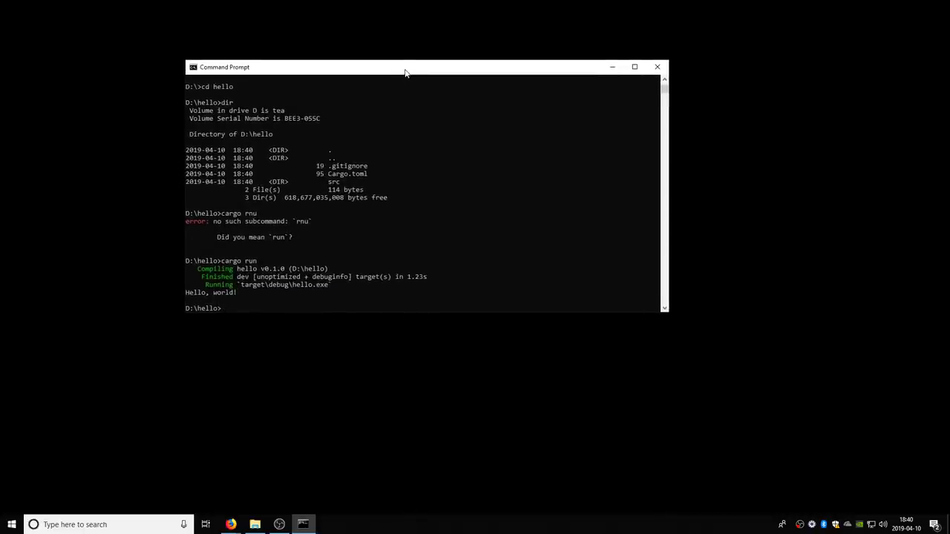
{"action": "key", "text": "alt+Tab"}
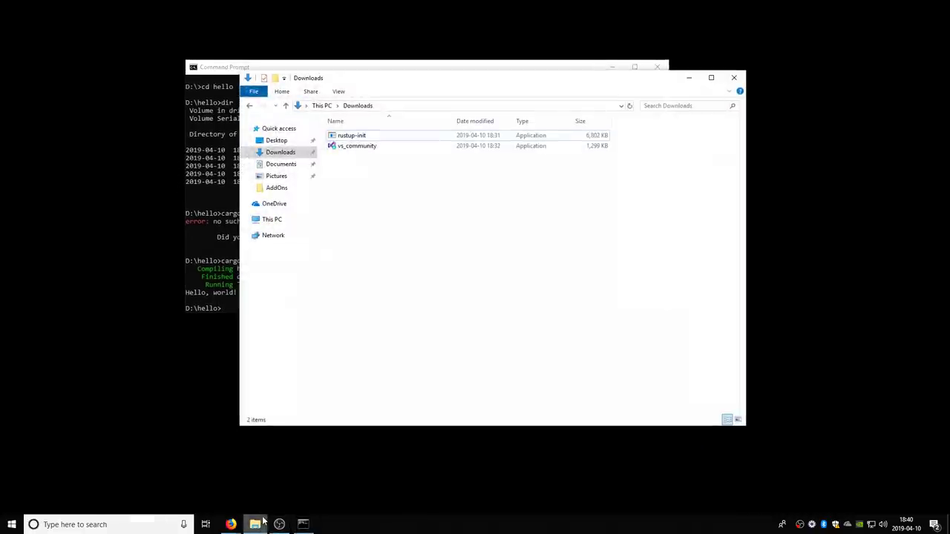
{"action": "left_click_drag", "start_coordinate": [461, 72], "coordinate": [440, 43]}
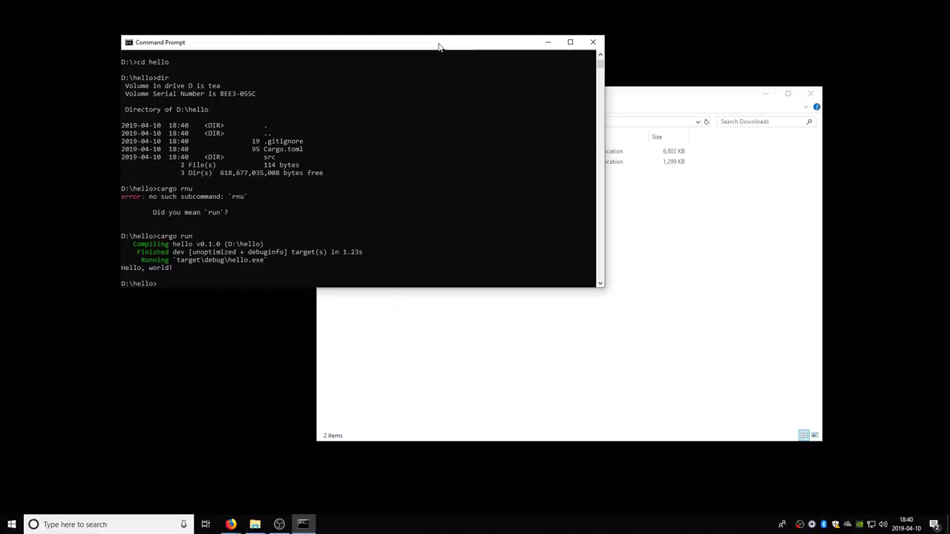
{"action": "left_click", "coordinate": [762, 94]}
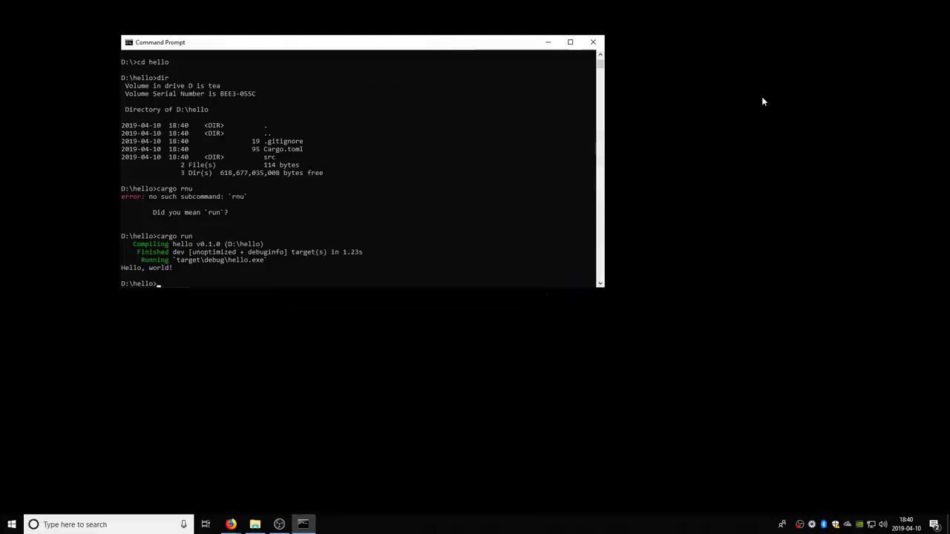